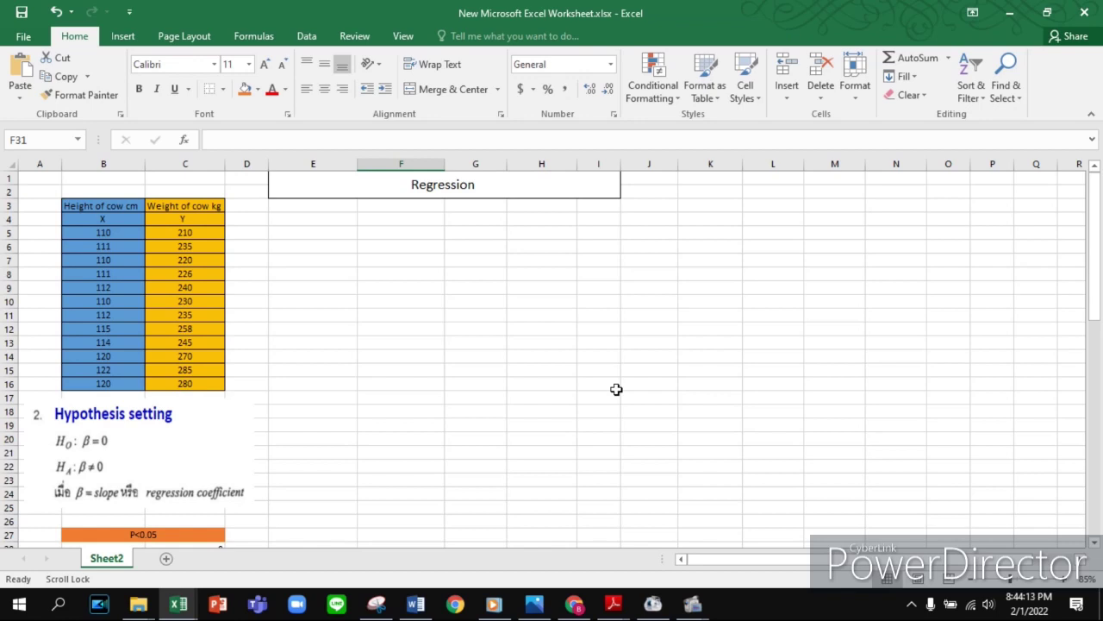
Review the height values B4:B16 and the weight values in column C.
left_click(95, 207)
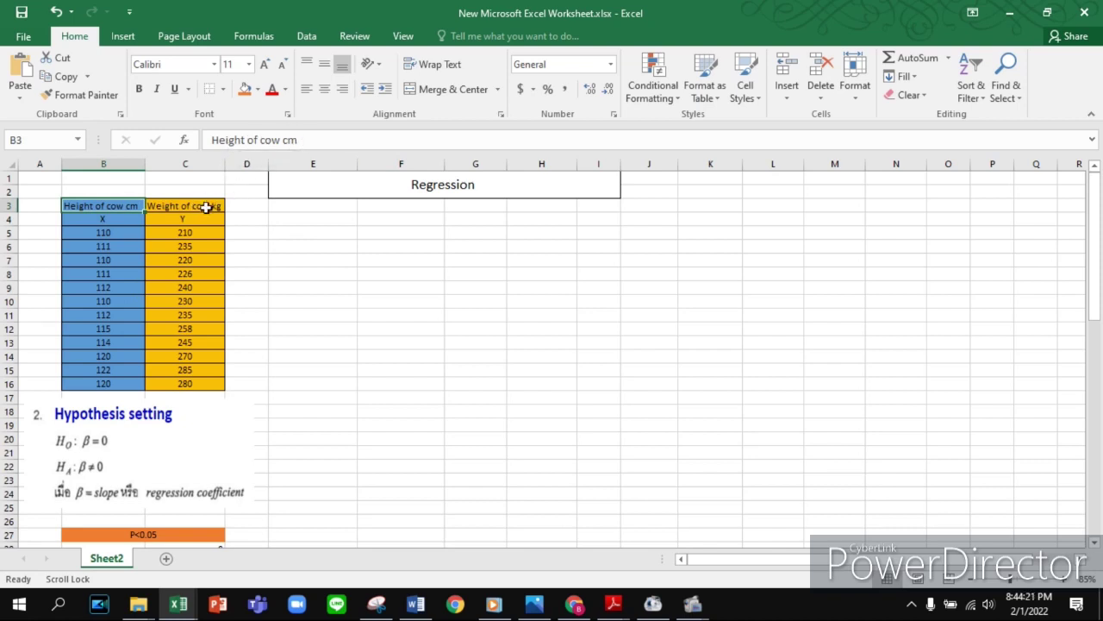
left_click(320, 260)
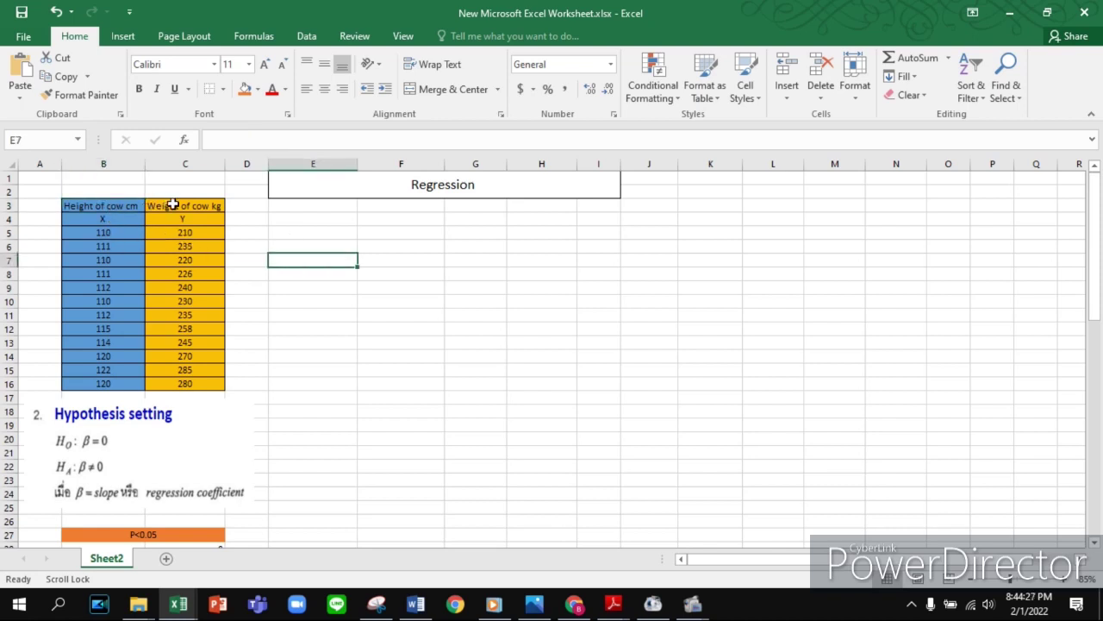
left_click_drag(98, 219, 91, 382)
left_click_drag(184, 219, 182, 385)
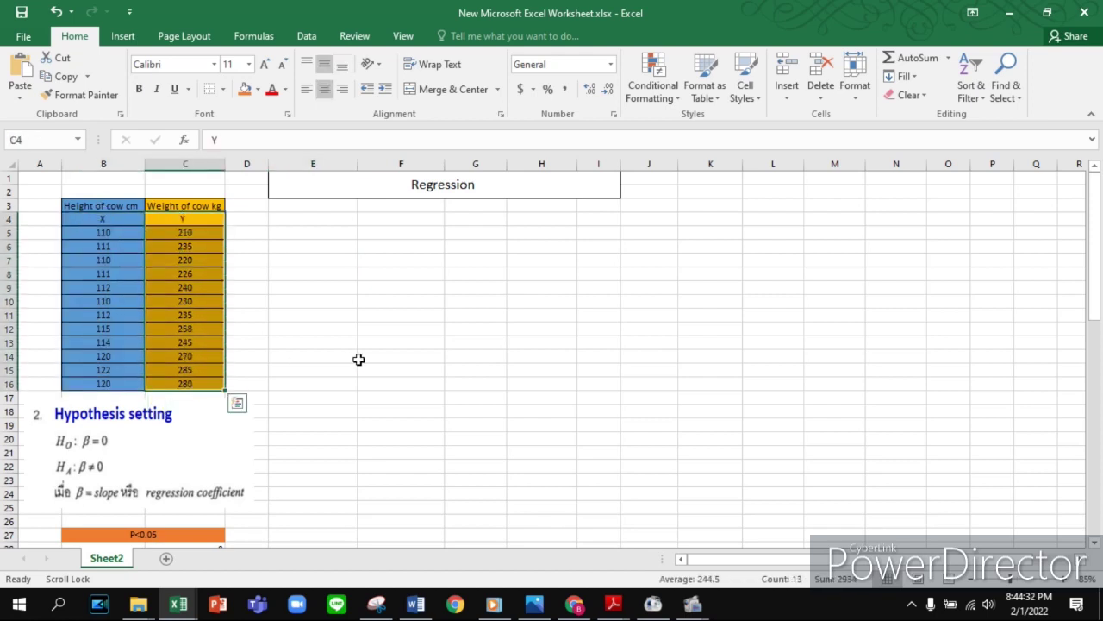
left_click(456, 355)
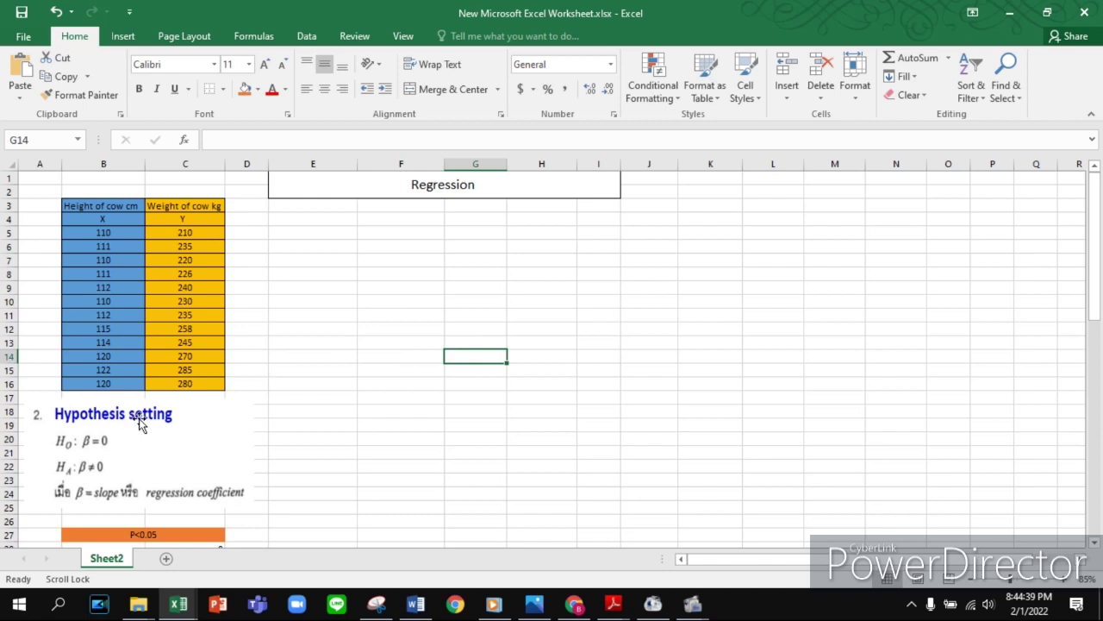
scroll(138, 418, "down", 1)
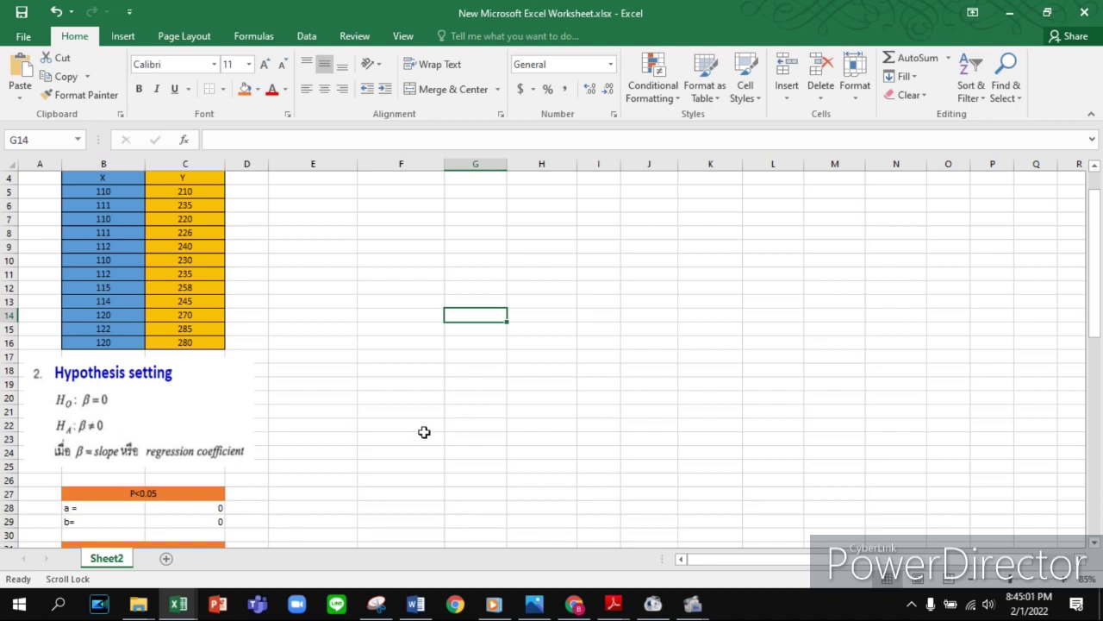
scroll(405, 432, "down", 2)
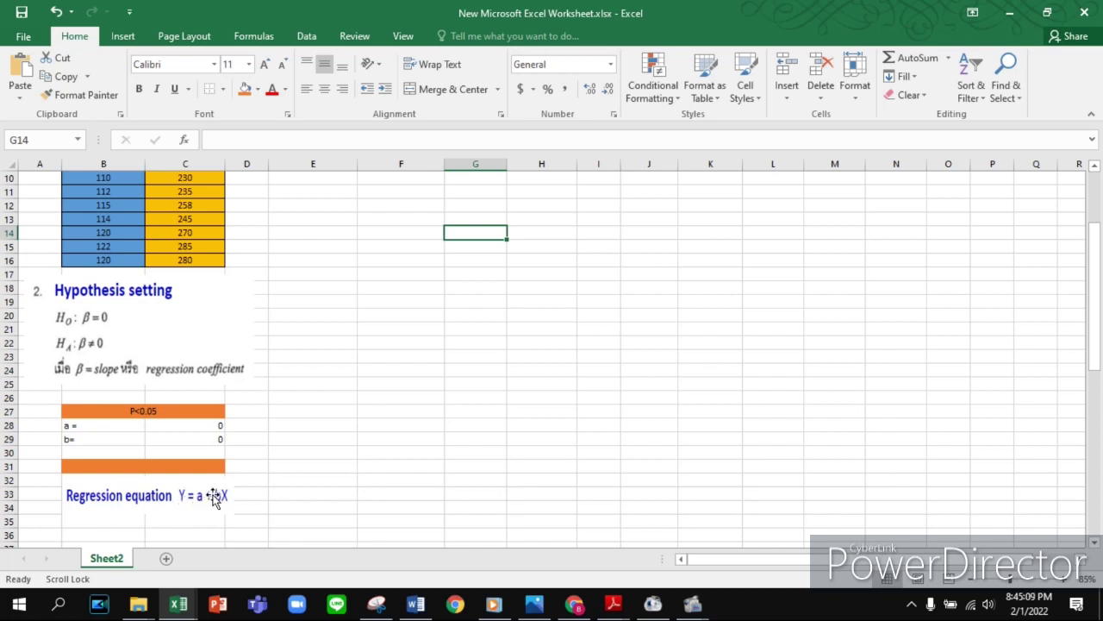
scroll(336, 438, "up", 3)
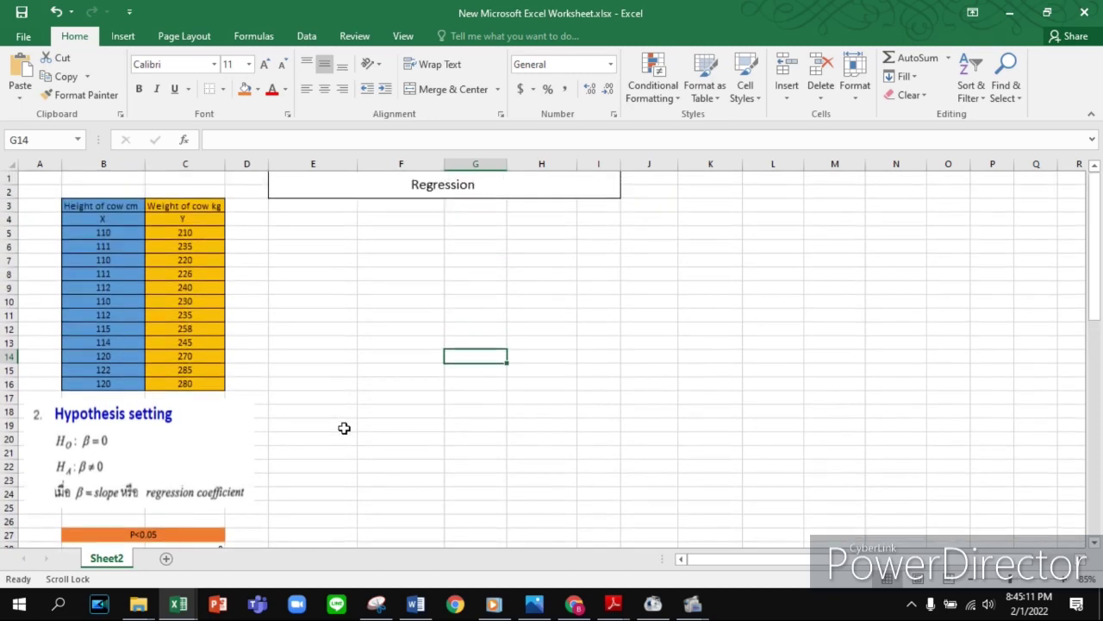
Keep Analysis ToolPak checked in Excel Add-ins via File > Options and confirm.
left_click(306, 36)
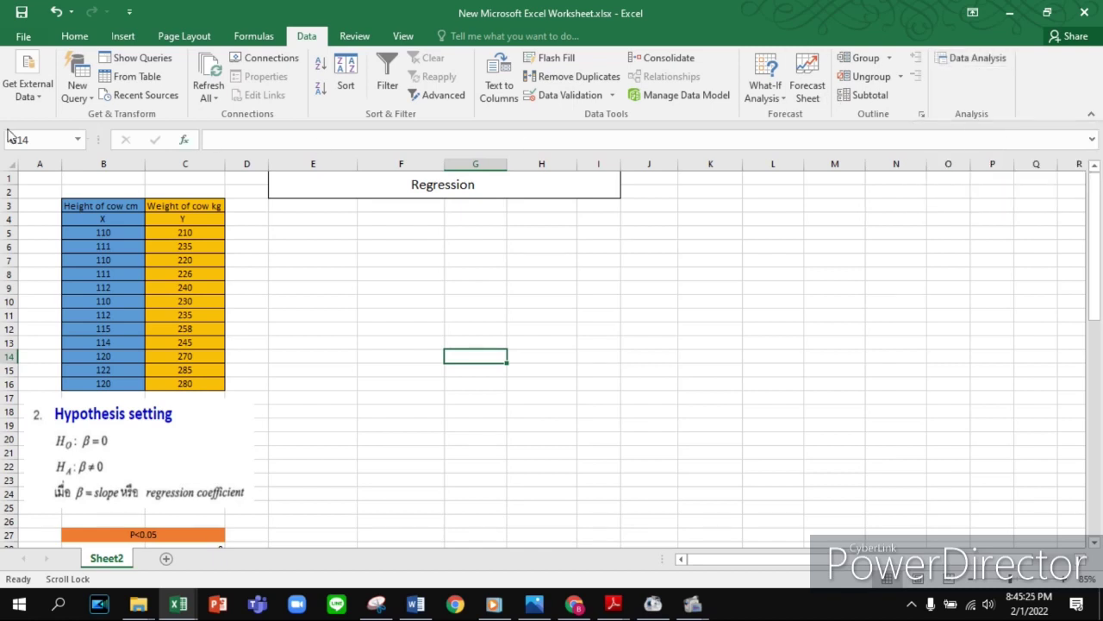
left_click(23, 36)
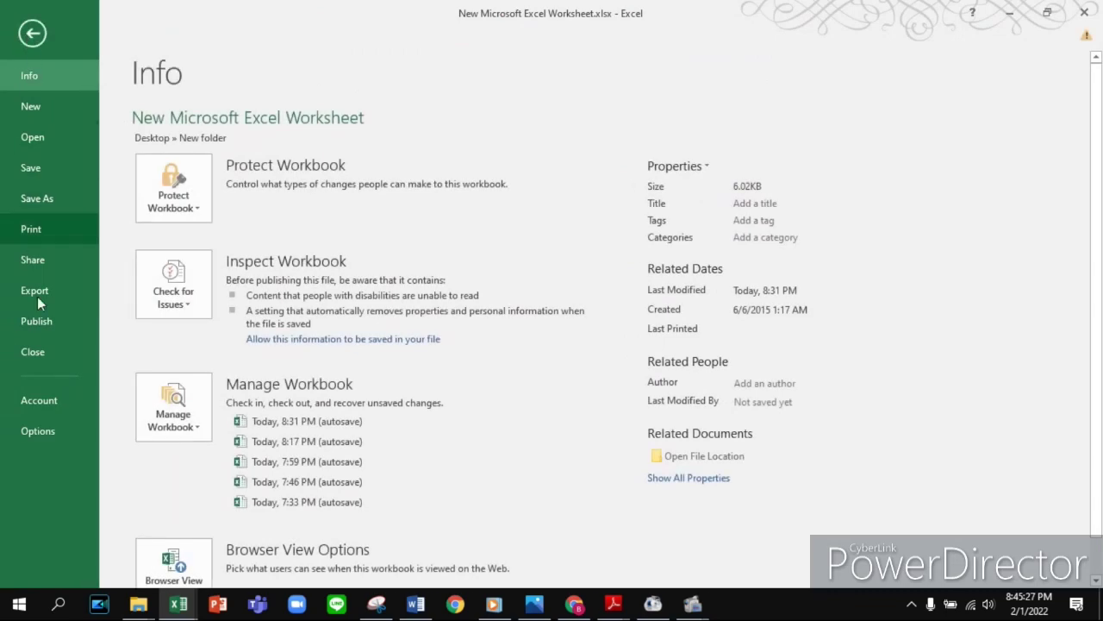
left_click(54, 429)
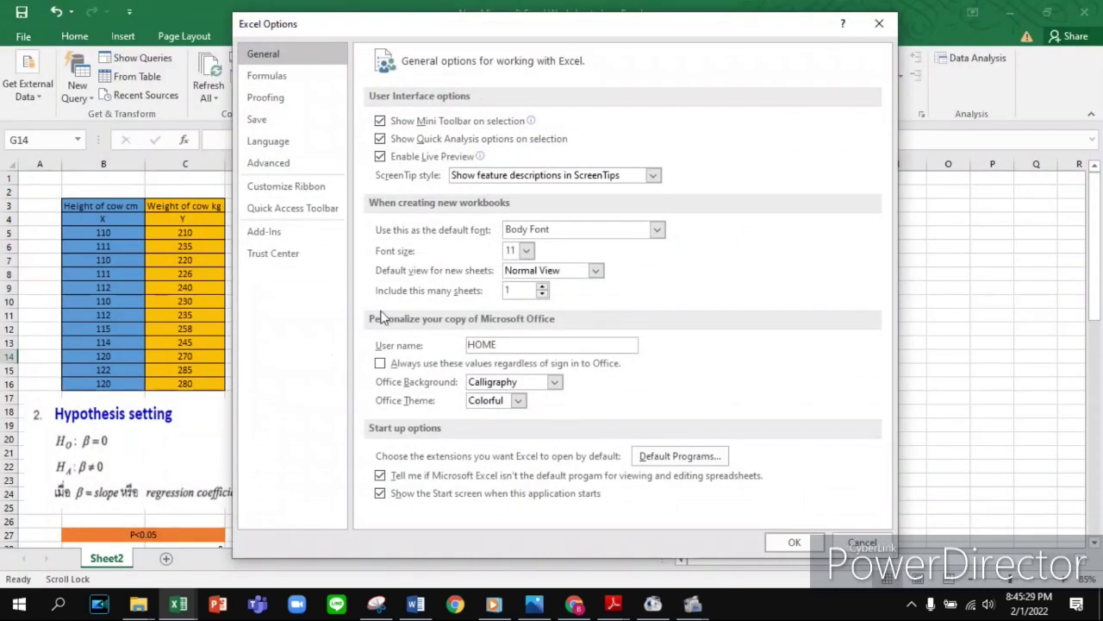
left_click(269, 241)
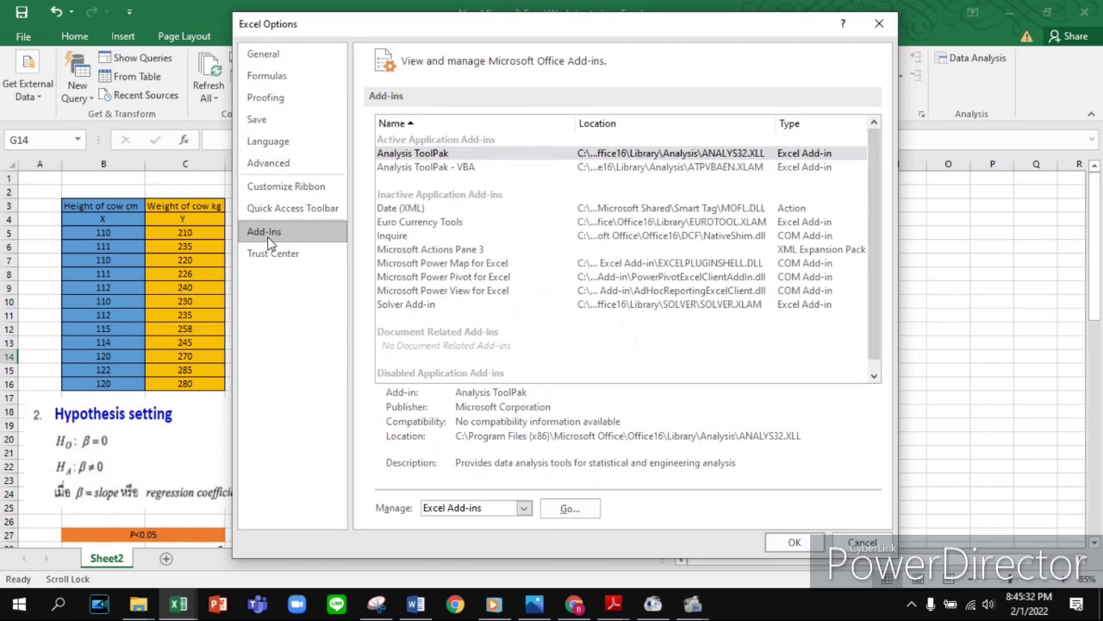
left_click(417, 157)
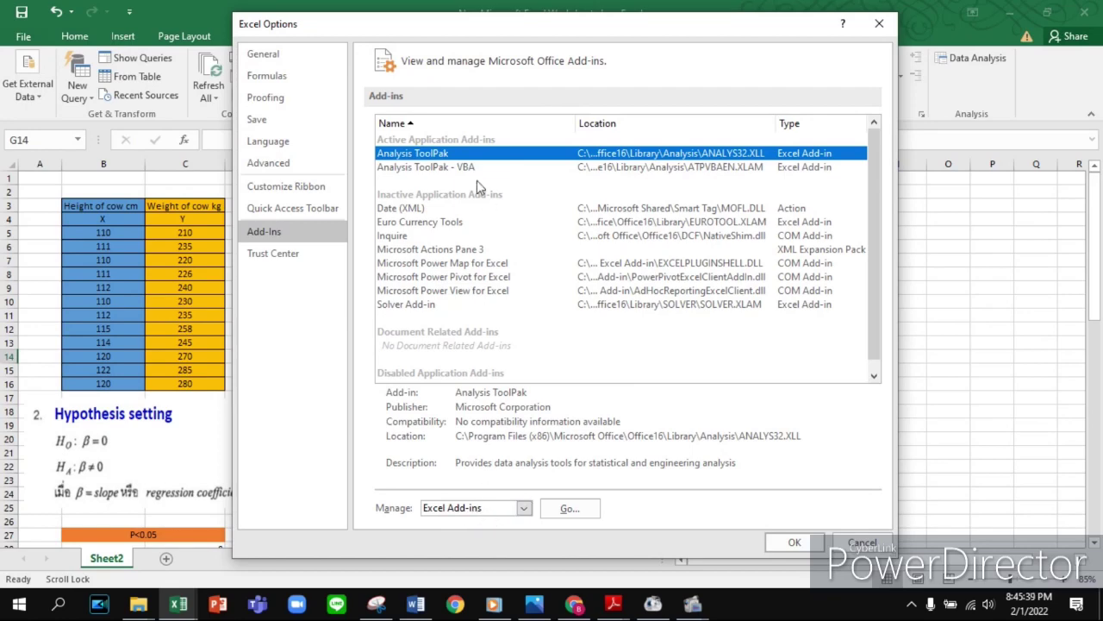
left_click(568, 511)
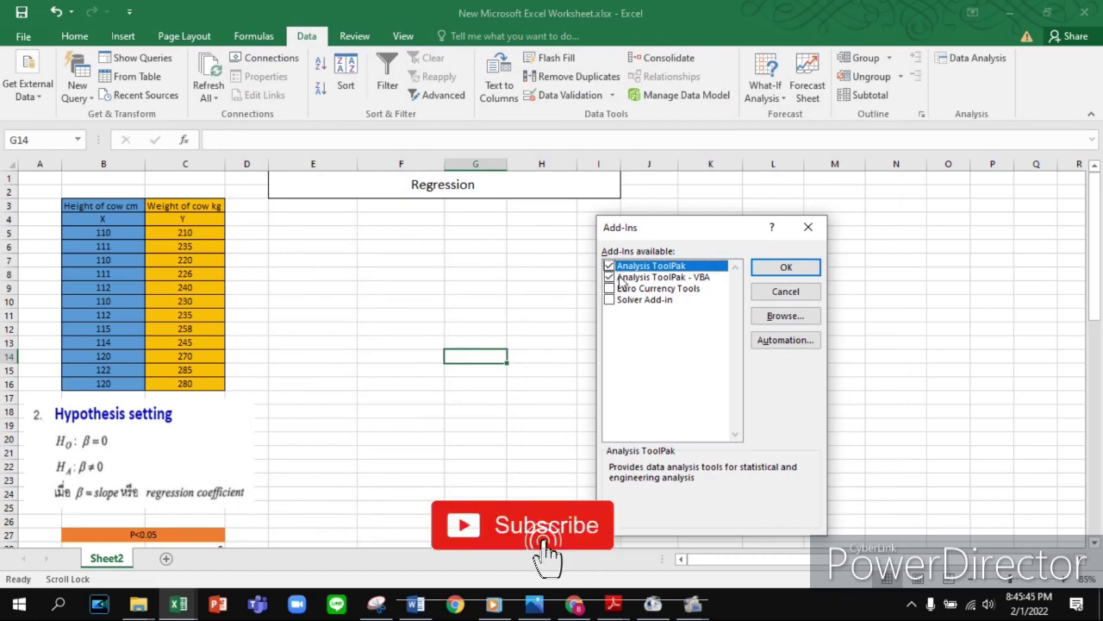
left_click(771, 267)
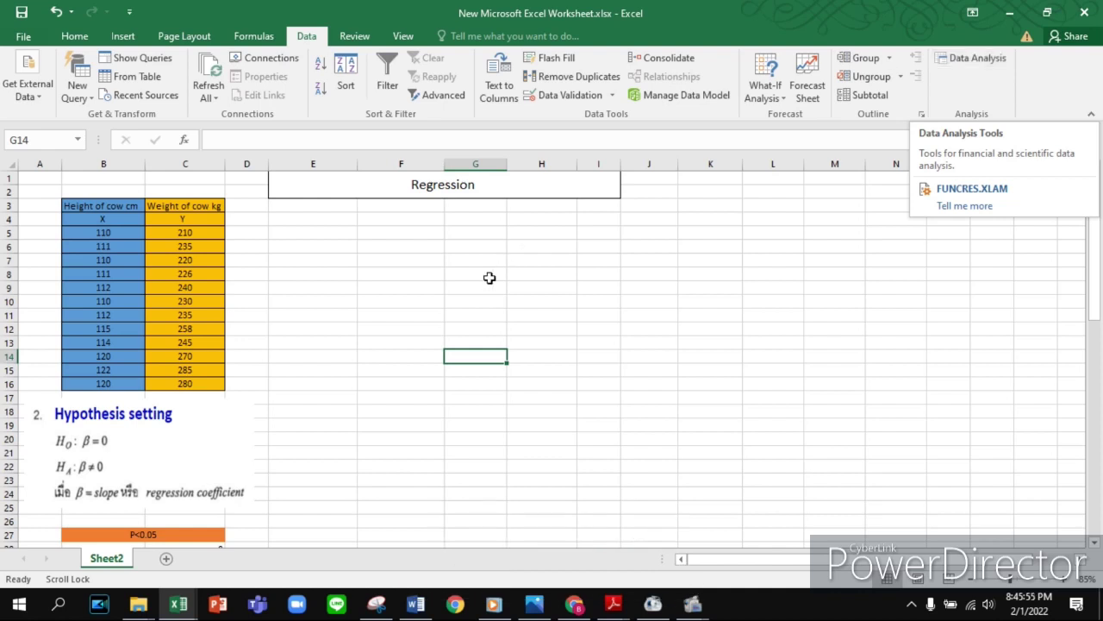
left_click(453, 316)
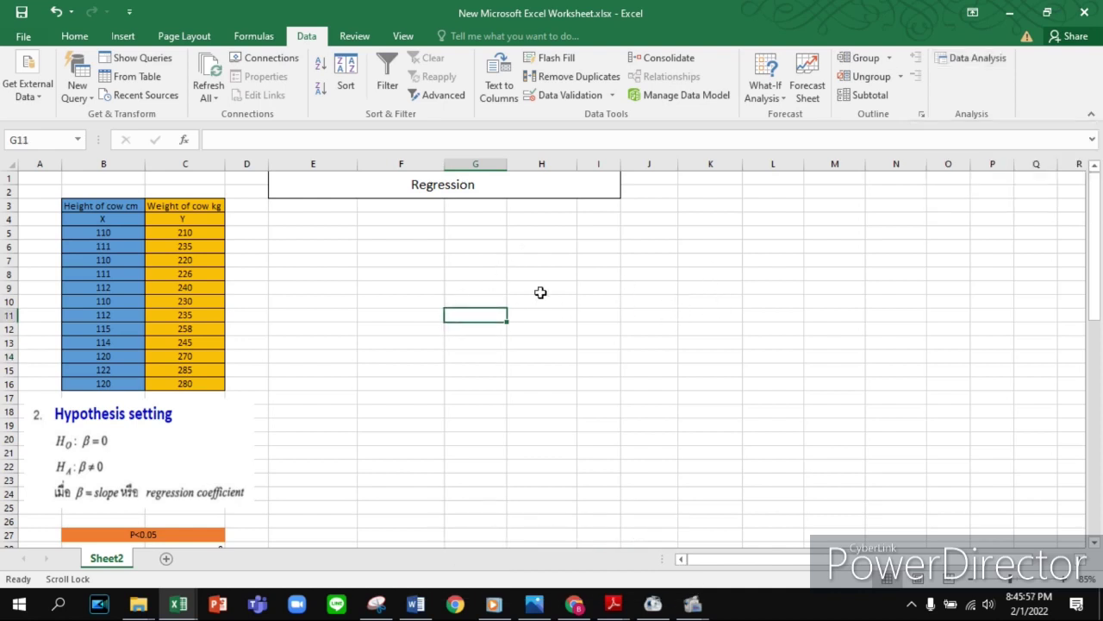
Choose Regression from the Data Analysis tools.
left_click(959, 69)
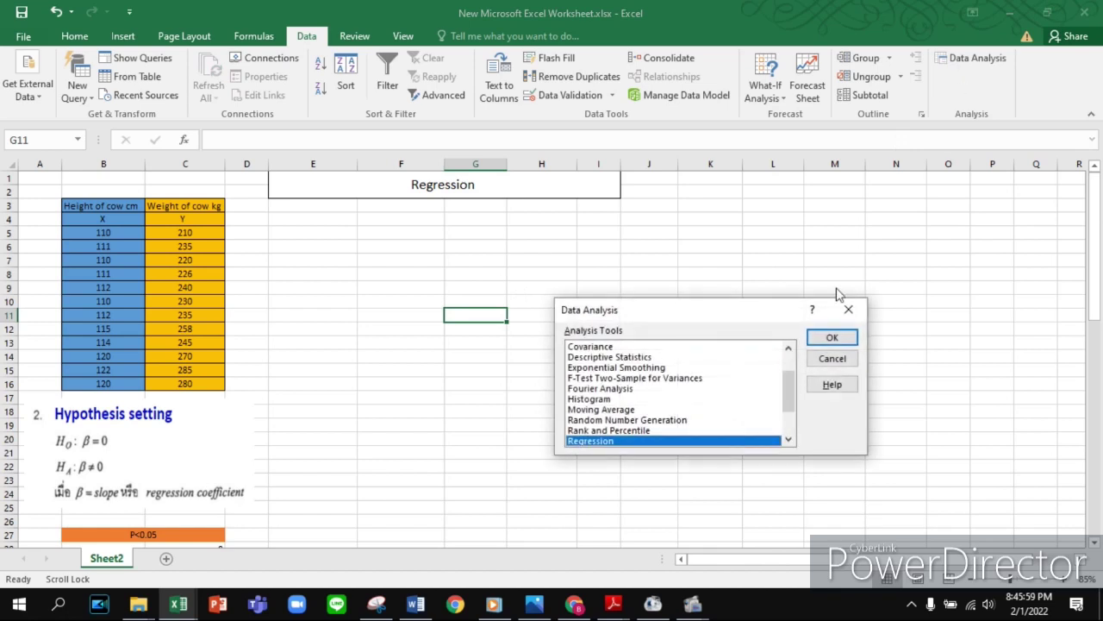
left_click_drag(733, 310, 491, 211)
scroll(515, 308, "up", 2)
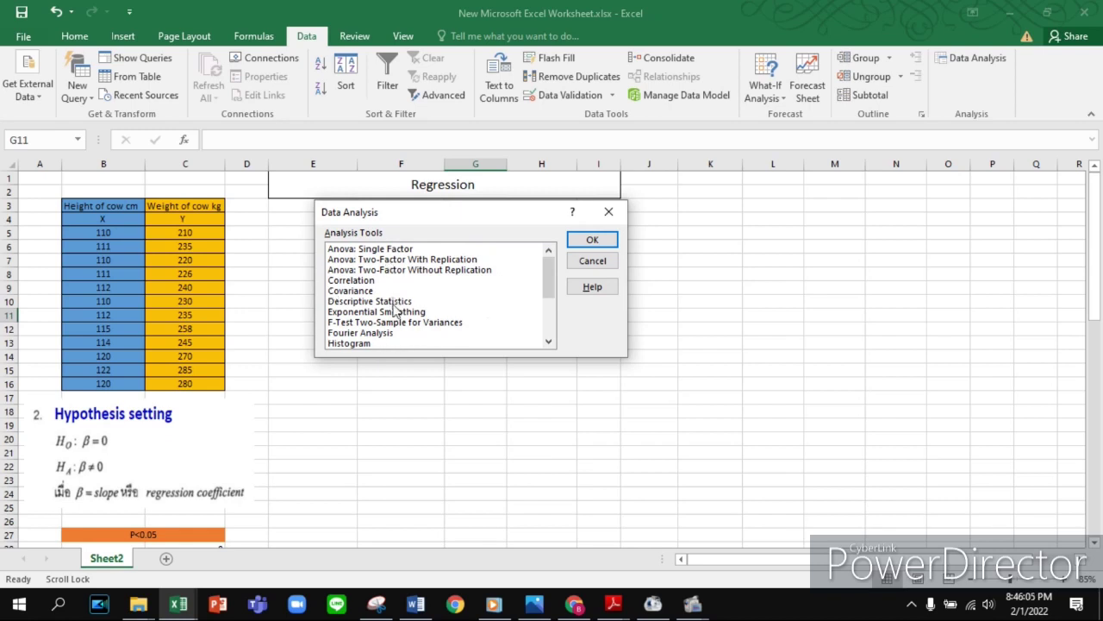
scroll(397, 311, "down", 2)
left_click(426, 318)
scroll(440, 312, "down", 1)
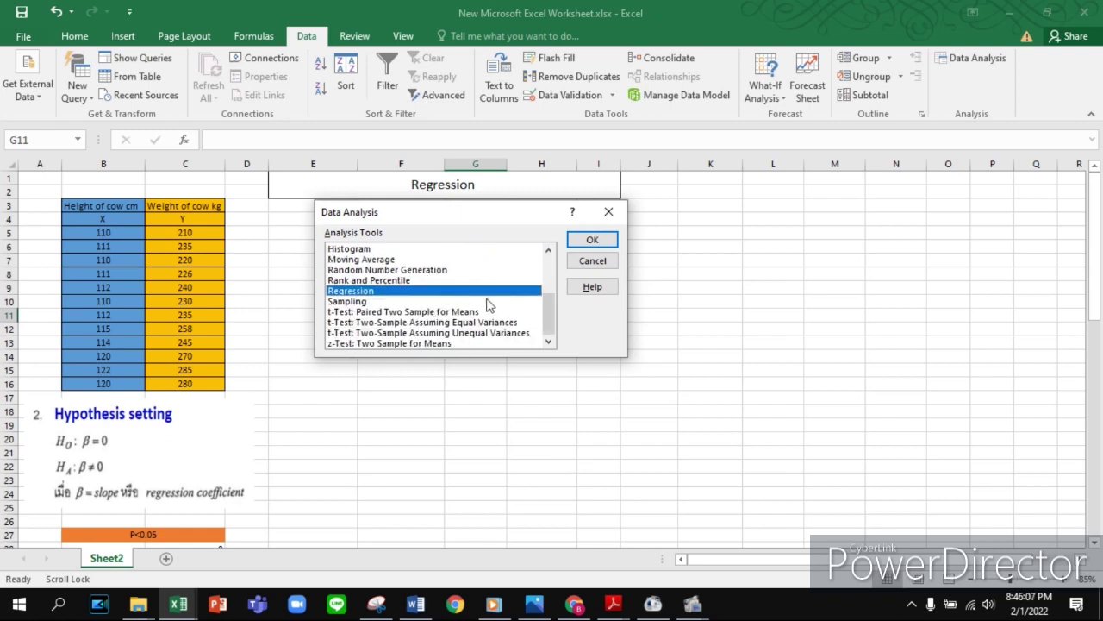
left_click(592, 240)
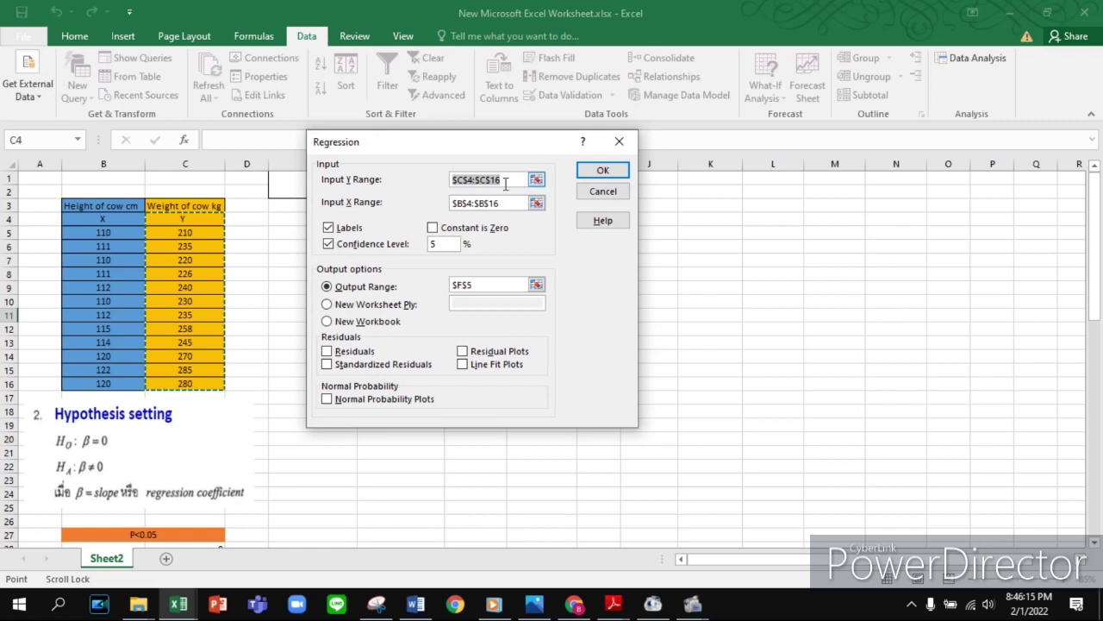
Set the regression Y range to C4:C16 and the X range to B4:B16.
key("BackSpace")
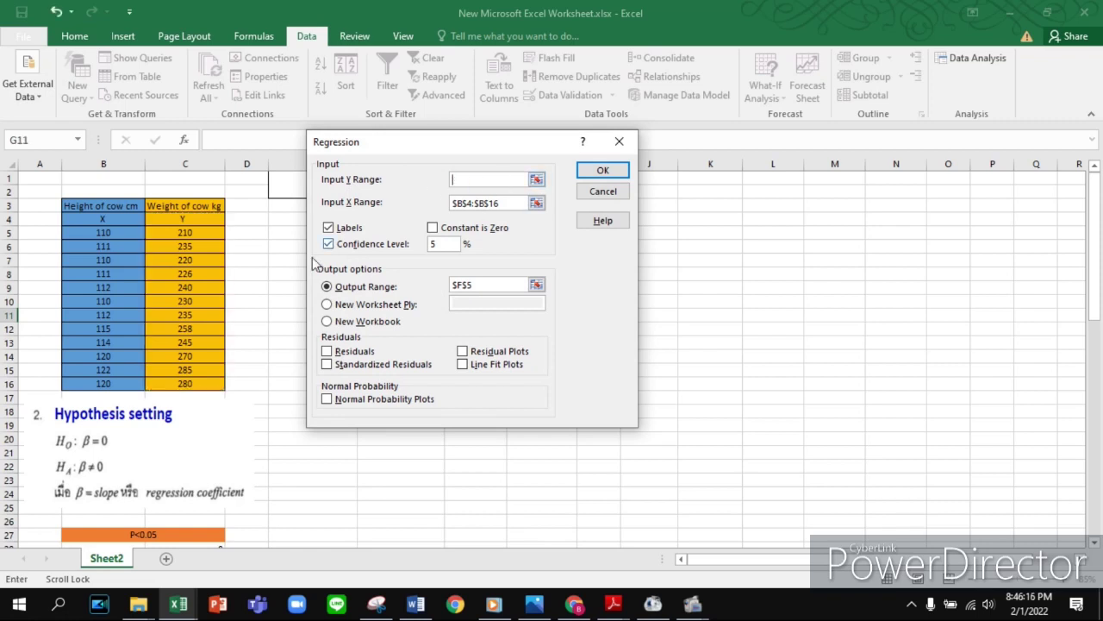
left_click(194, 219)
left_click_drag(195, 219, 189, 383)
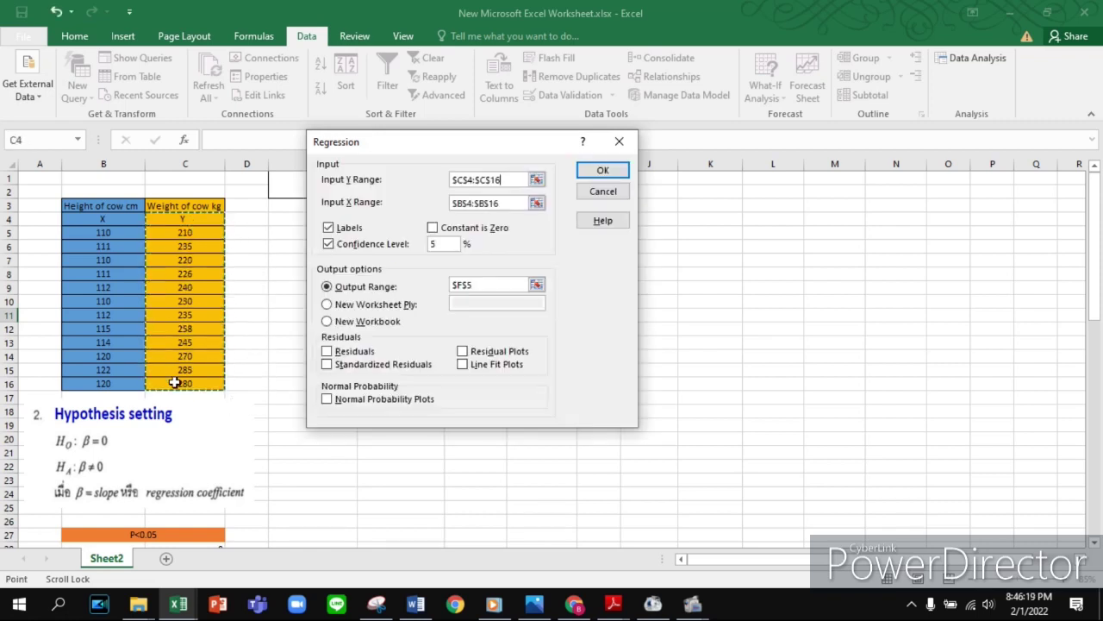
left_click_drag(508, 205, 452, 205)
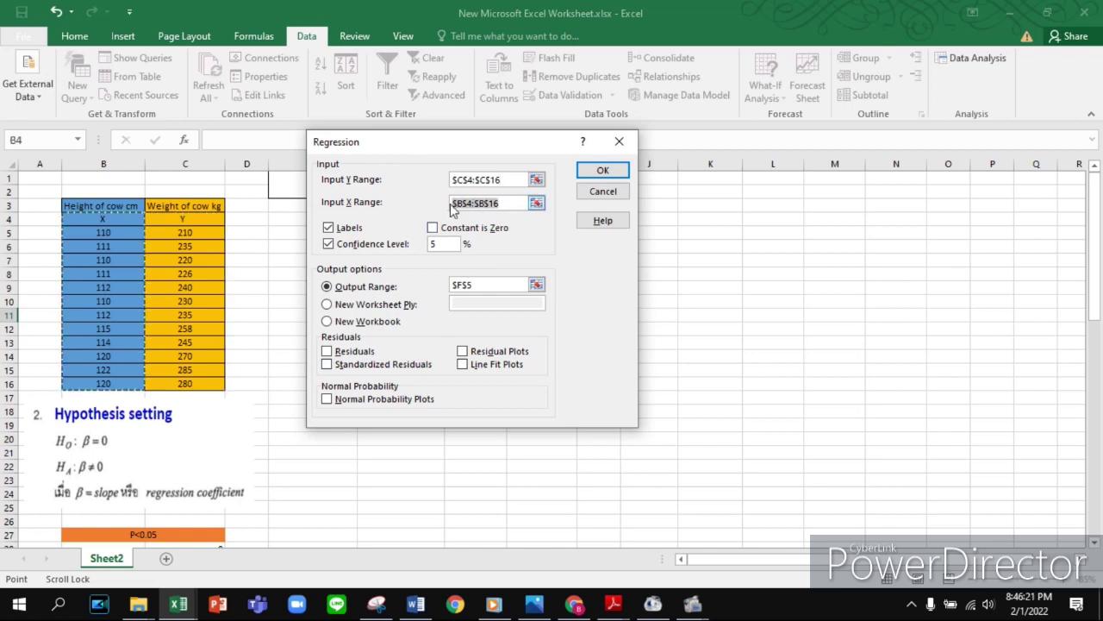
key("BackSpace")
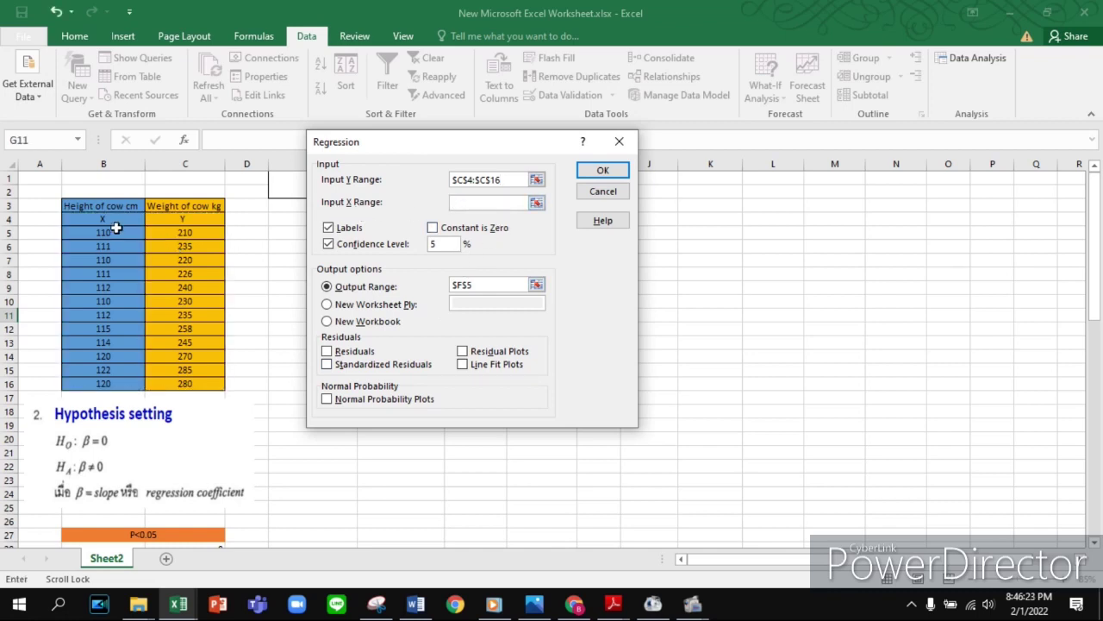
left_click(107, 219)
left_click_drag(108, 219, 102, 383)
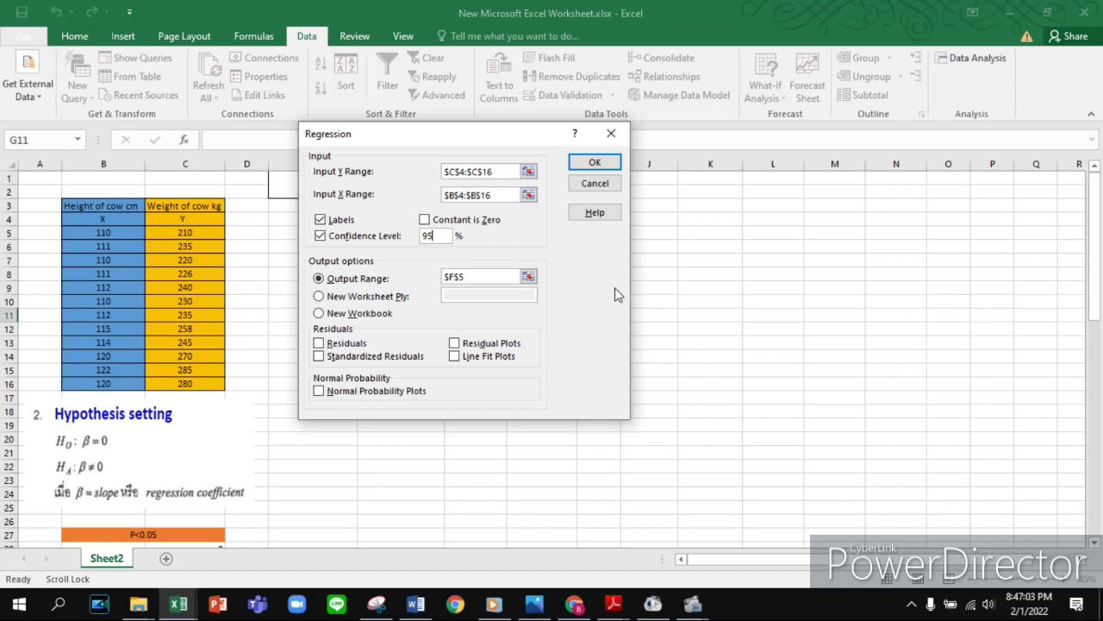
Set the output range to F4 and run the regression.
left_click_drag(490, 139, 627, 267)
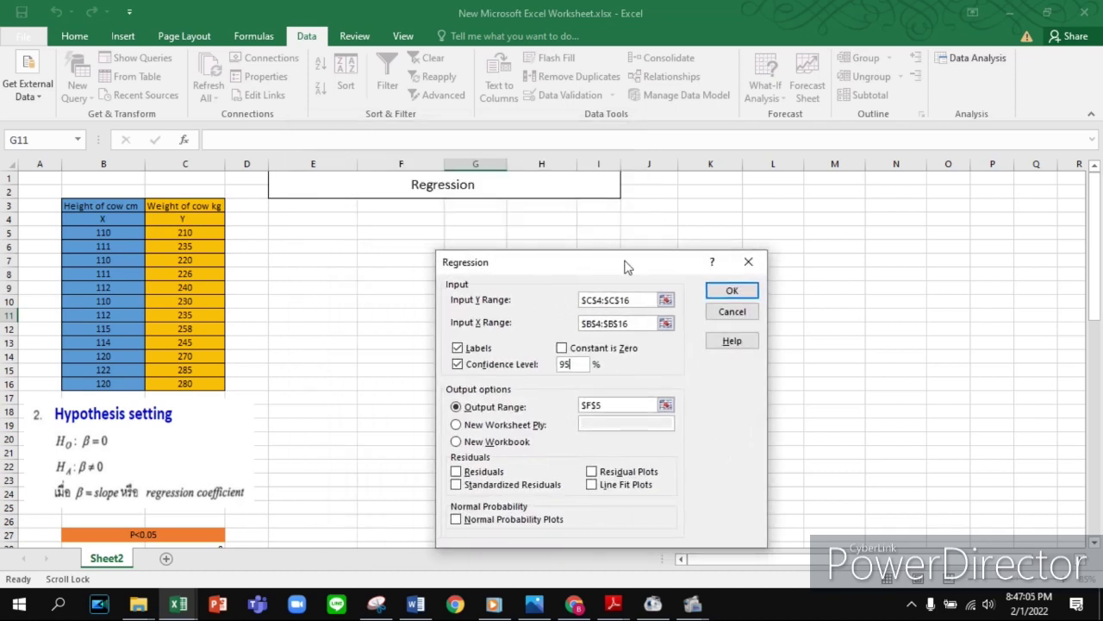
left_click(618, 404)
key("BackSpace")
left_click(392, 219)
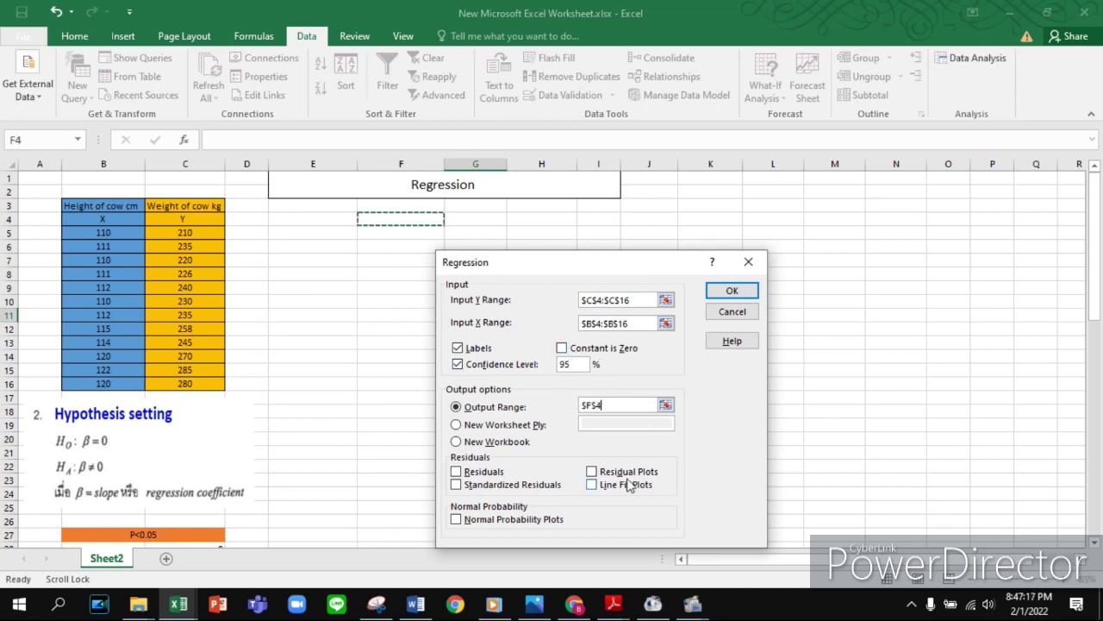
left_click(732, 292)
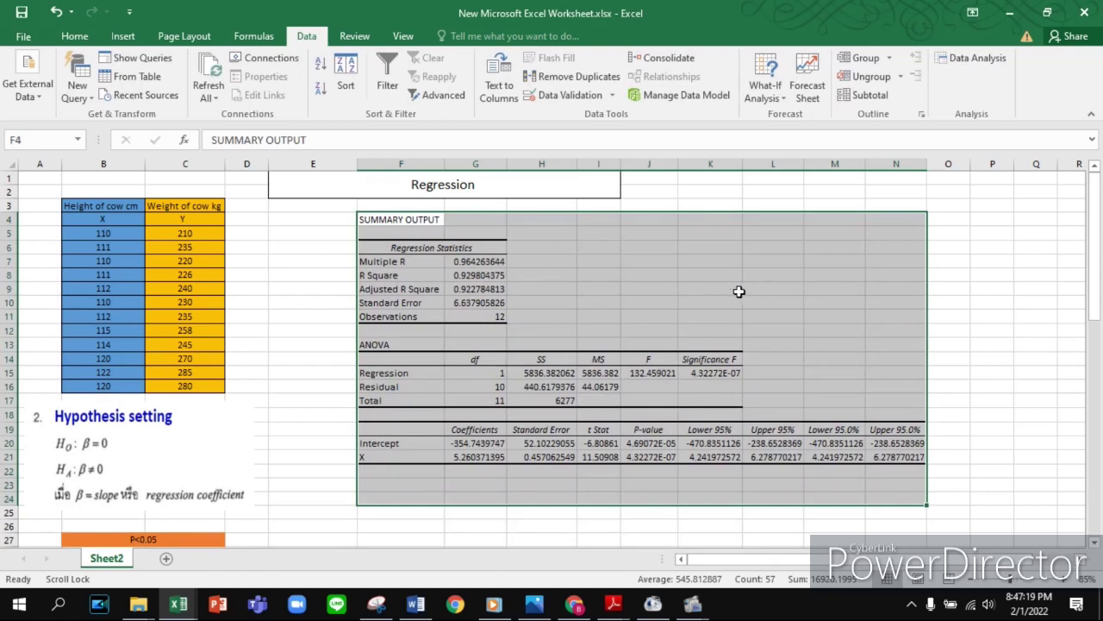
Scroll below the regression output to reveal the Conclusion note comparing F with F crit.
left_click(967, 293)
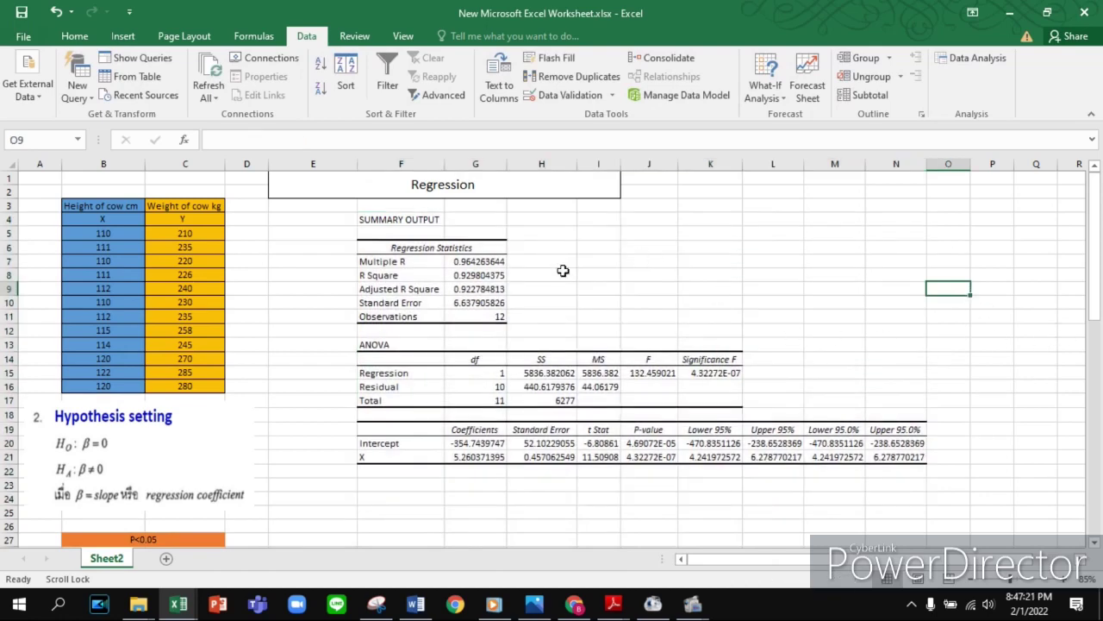
left_click(511, 164)
scroll(394, 394, "down", 3)
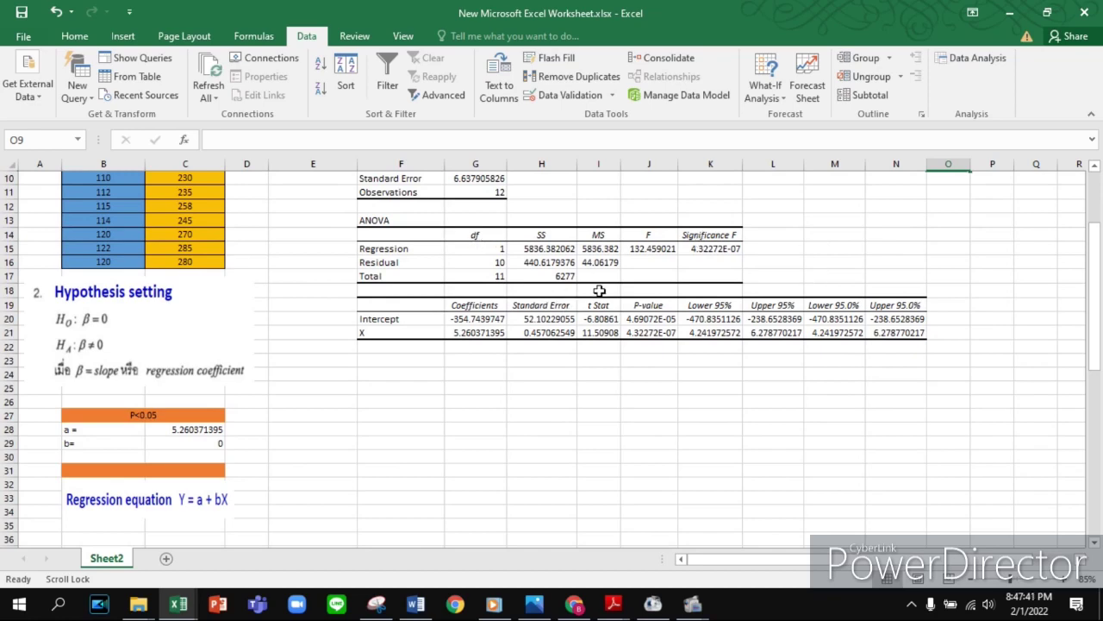
scroll(598, 293, "down", 9)
Move the Conclusion picture up to sit beneath the coefficients table.
left_click(686, 474)
scroll(629, 259, "down", 5)
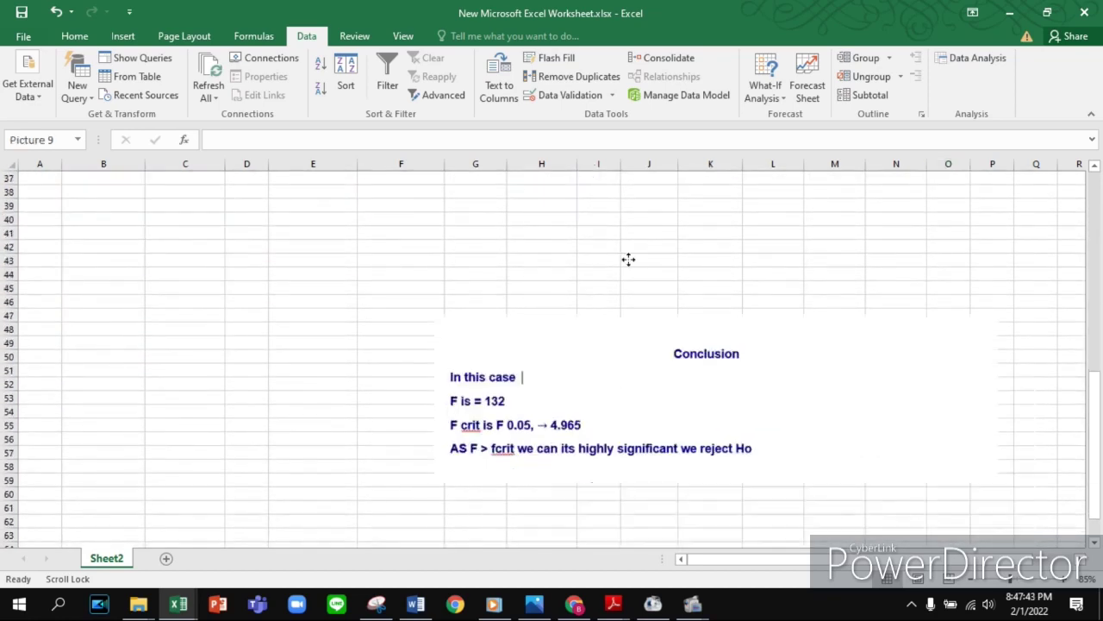
scroll(609, 288, "up", 9)
scroll(746, 500, "down", 2)
left_click_drag(737, 524, 595, 247)
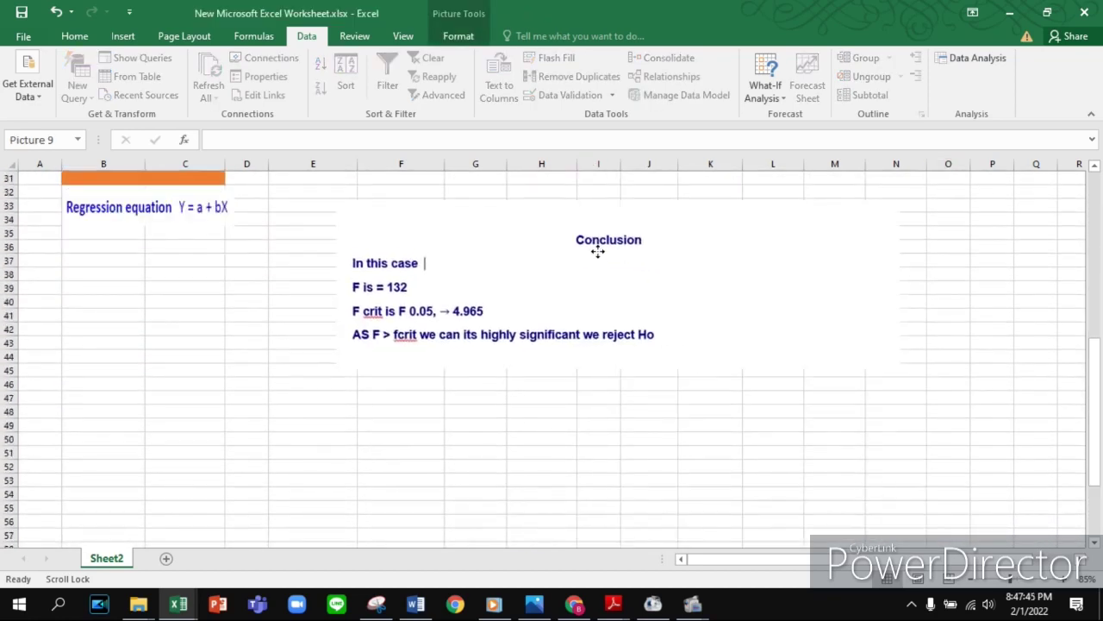
scroll(611, 316, "up", 3)
left_click_drag(601, 365, 598, 266)
scroll(603, 344, "up", 3)
left_click_drag(608, 405, 654, 372)
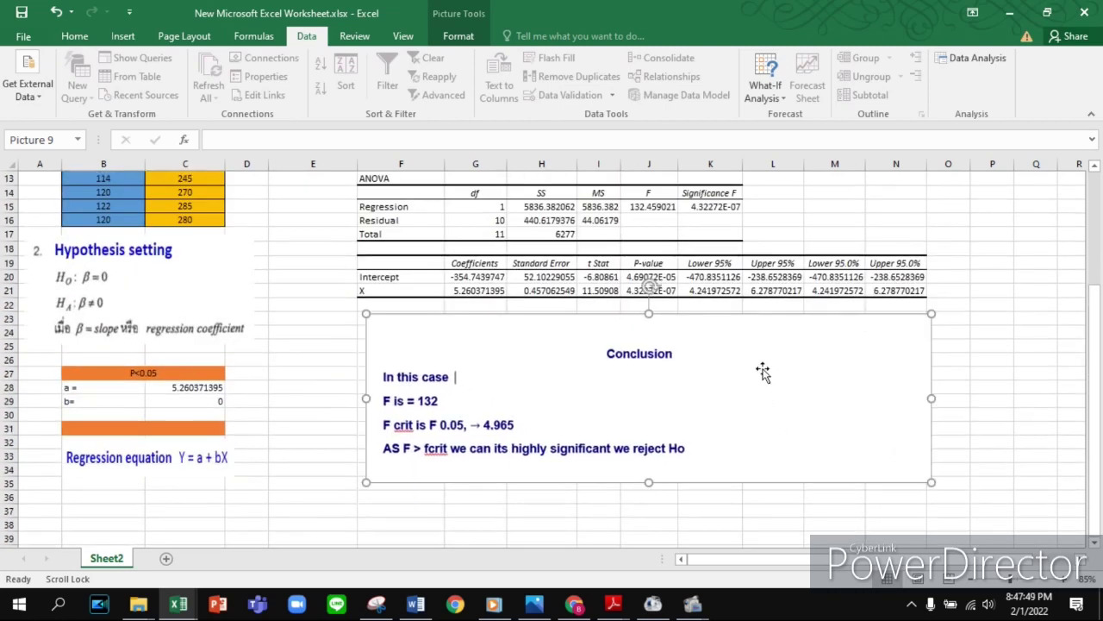
left_click_drag(763, 370, 757, 377)
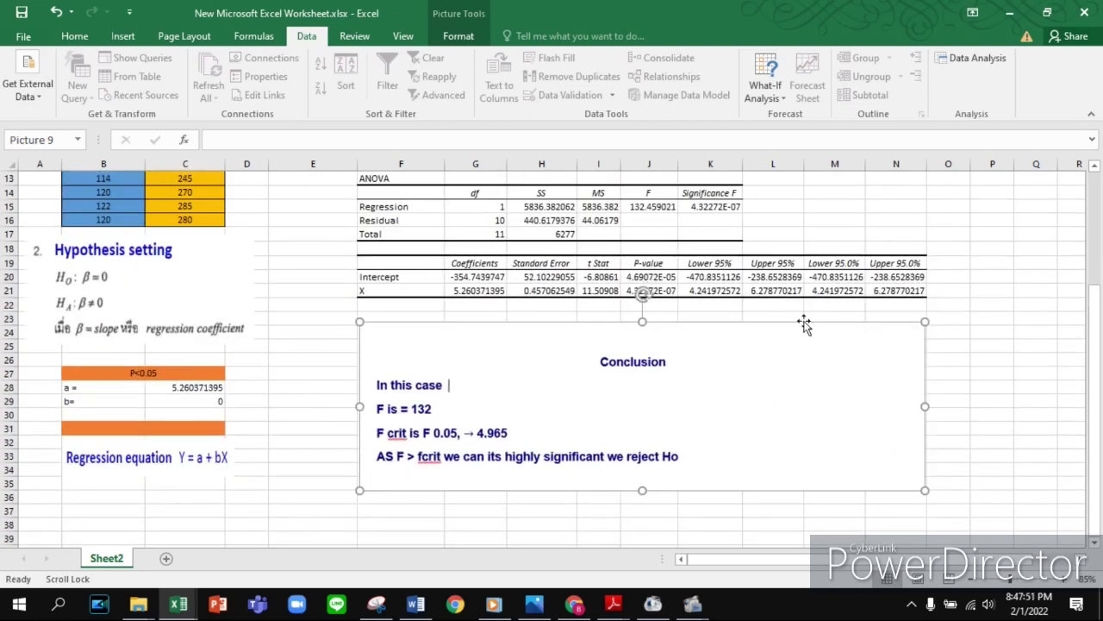
Review the F value in J15 against the Significance F in K15.
left_click(658, 204)
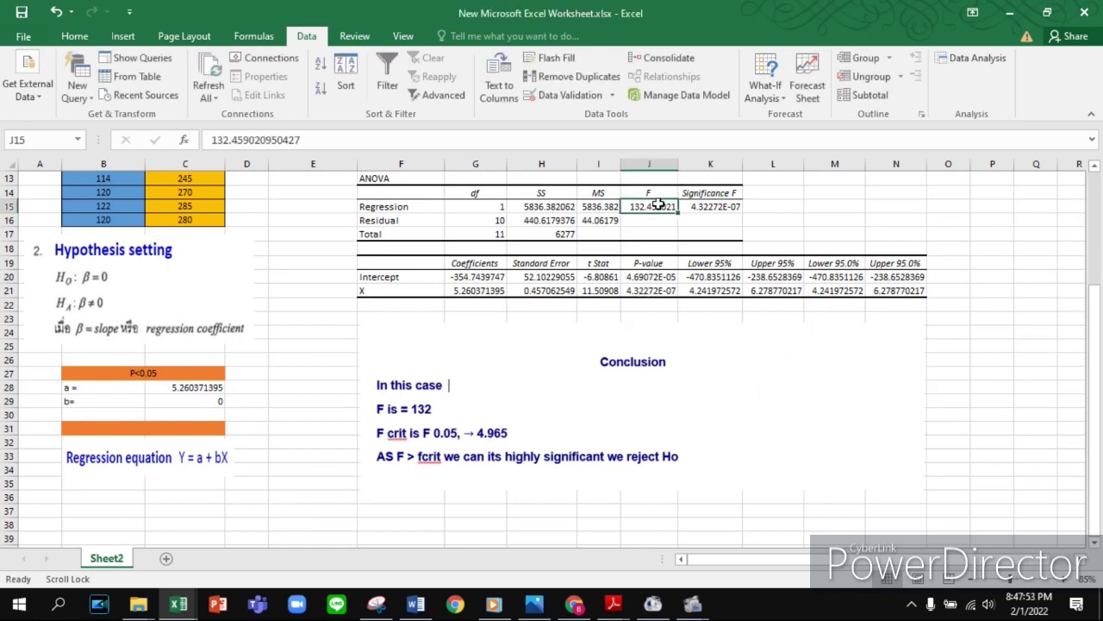
left_click(724, 205)
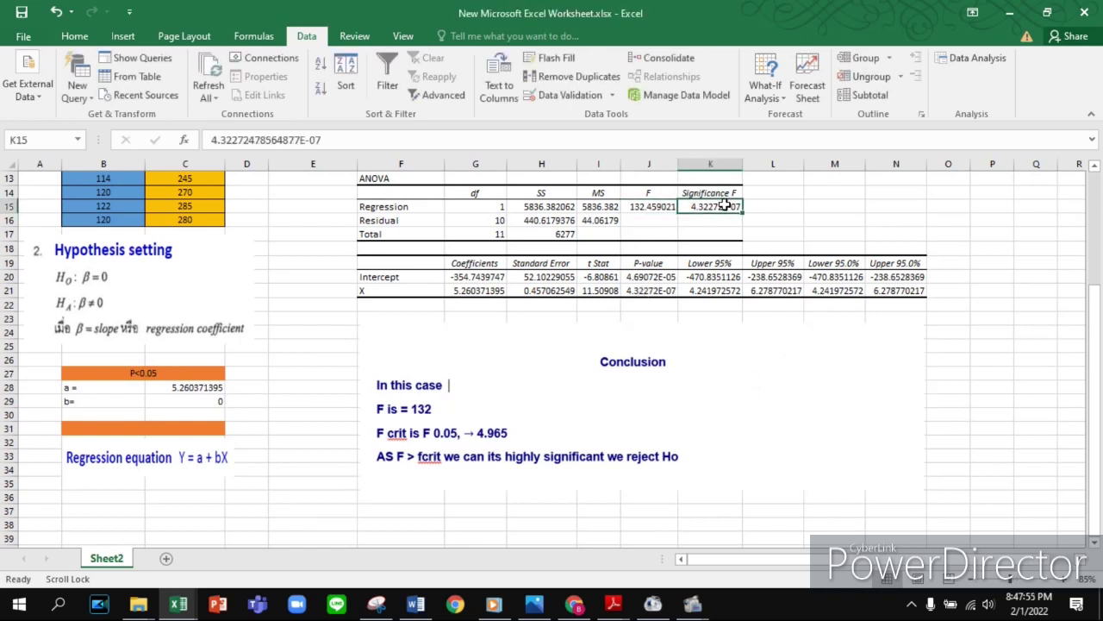
left_click(653, 210)
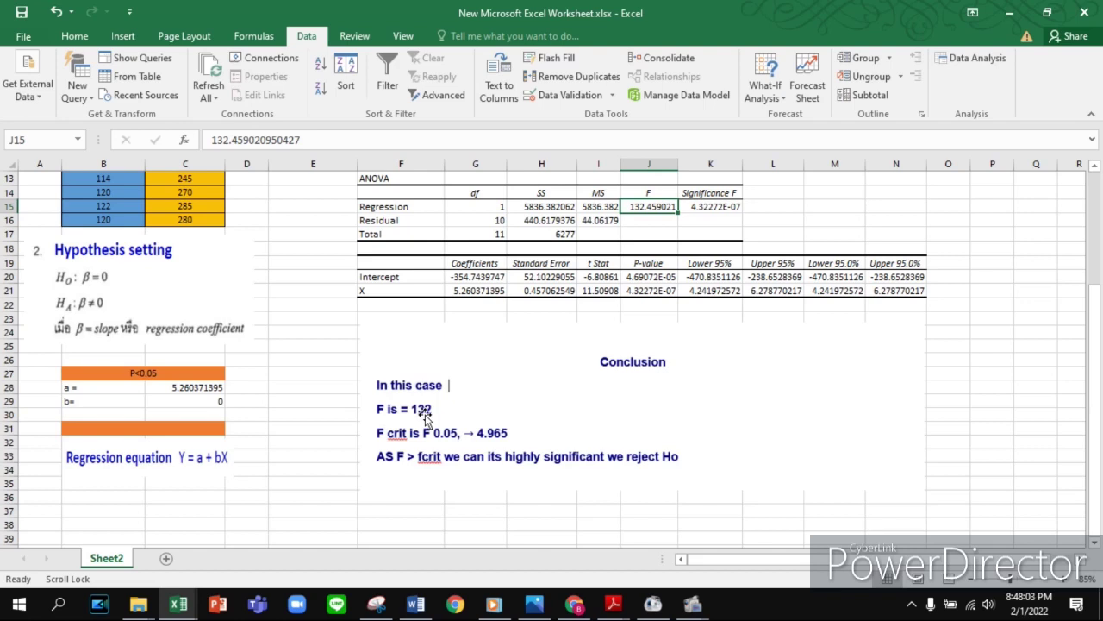
left_click(709, 205)
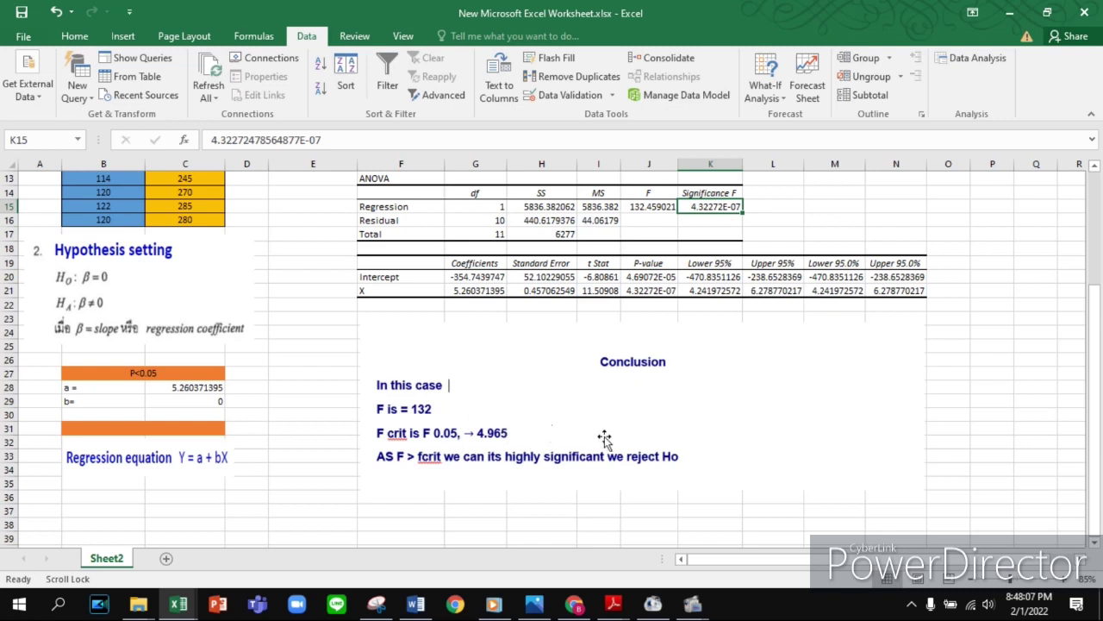
left_click(649, 207)
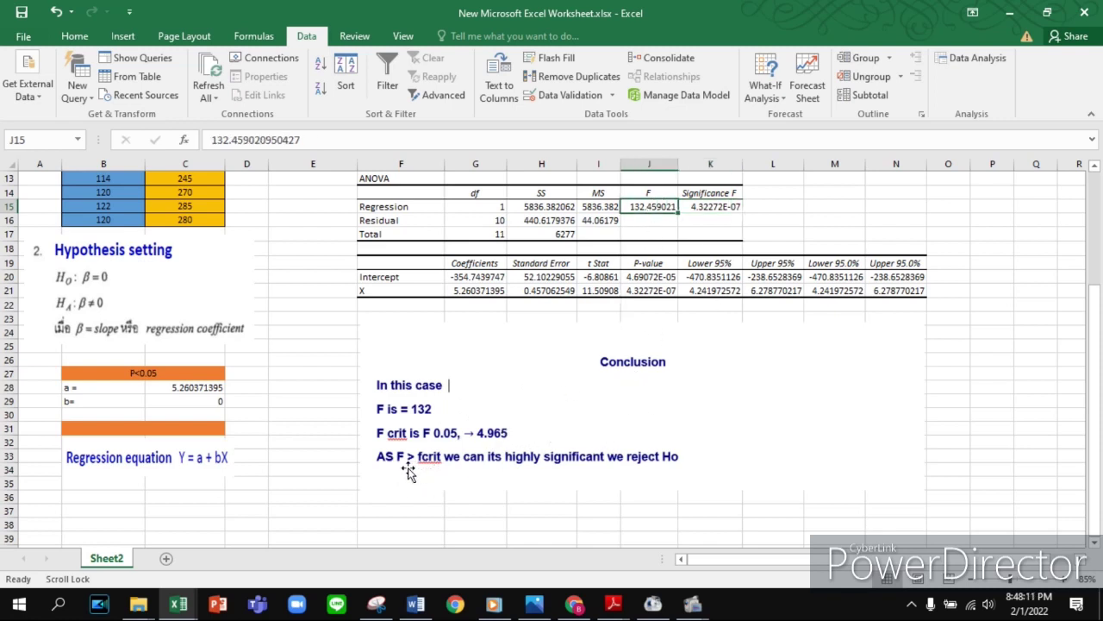
left_click(721, 207)
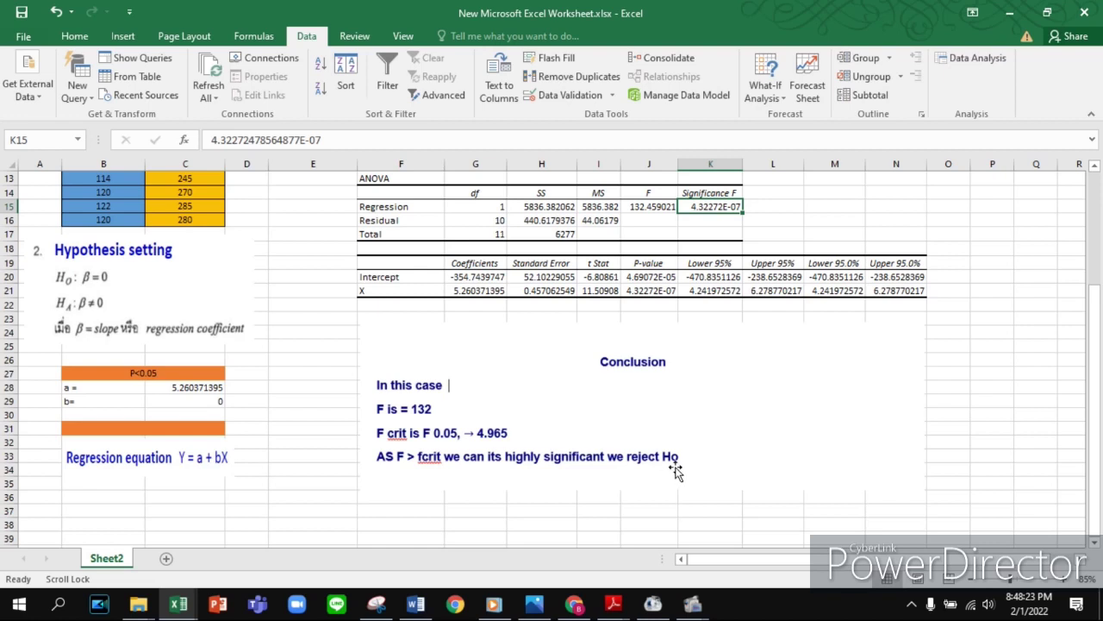
left_click(646, 206)
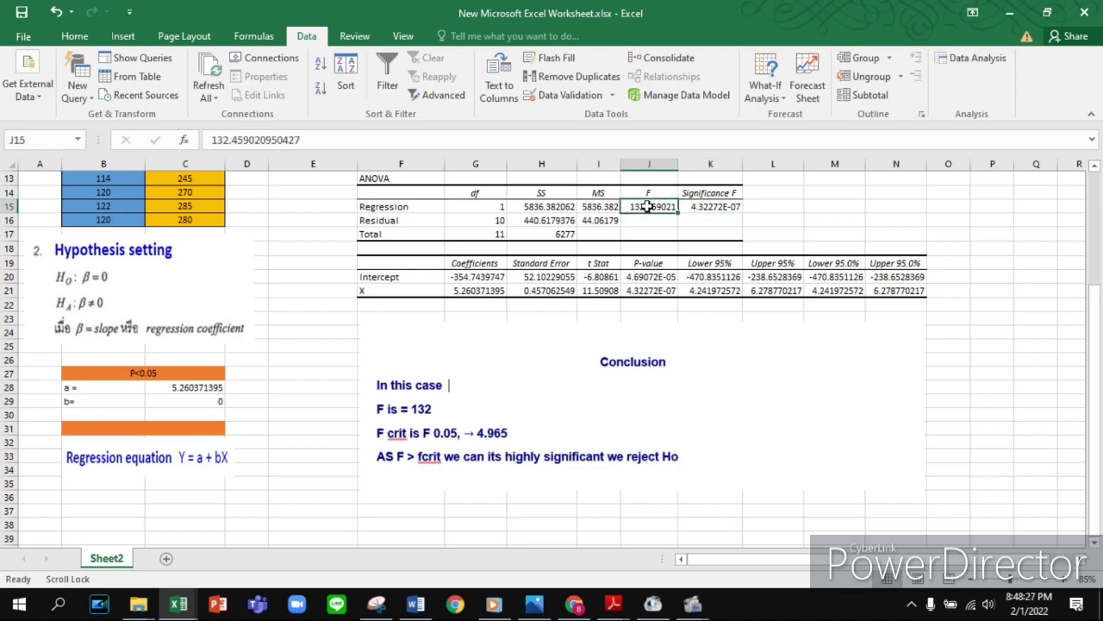
left_click(707, 208)
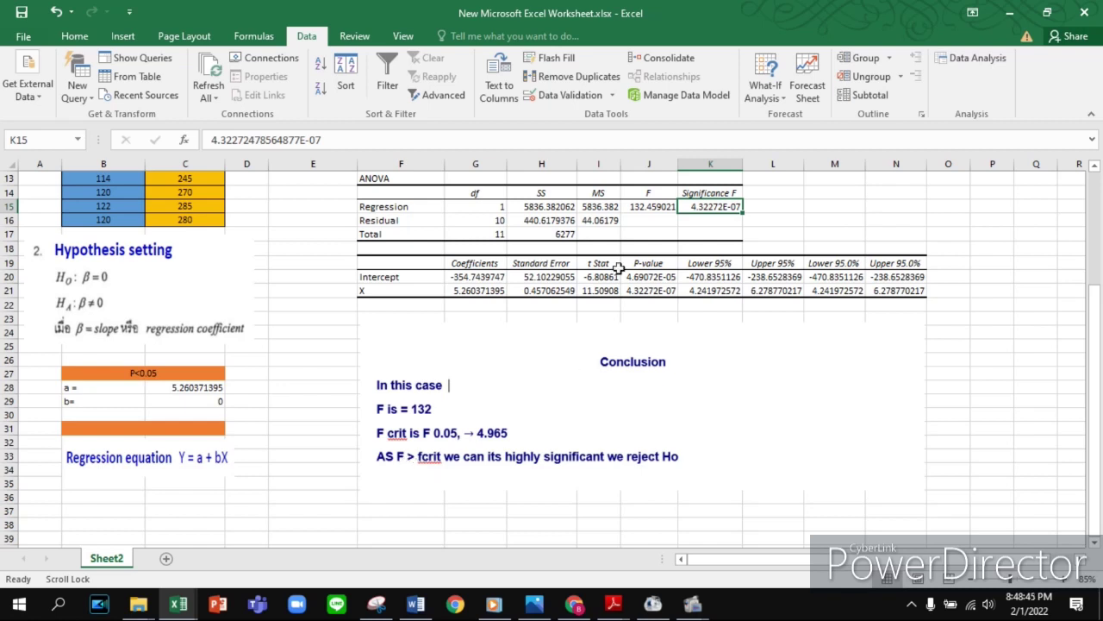
left_click(648, 207)
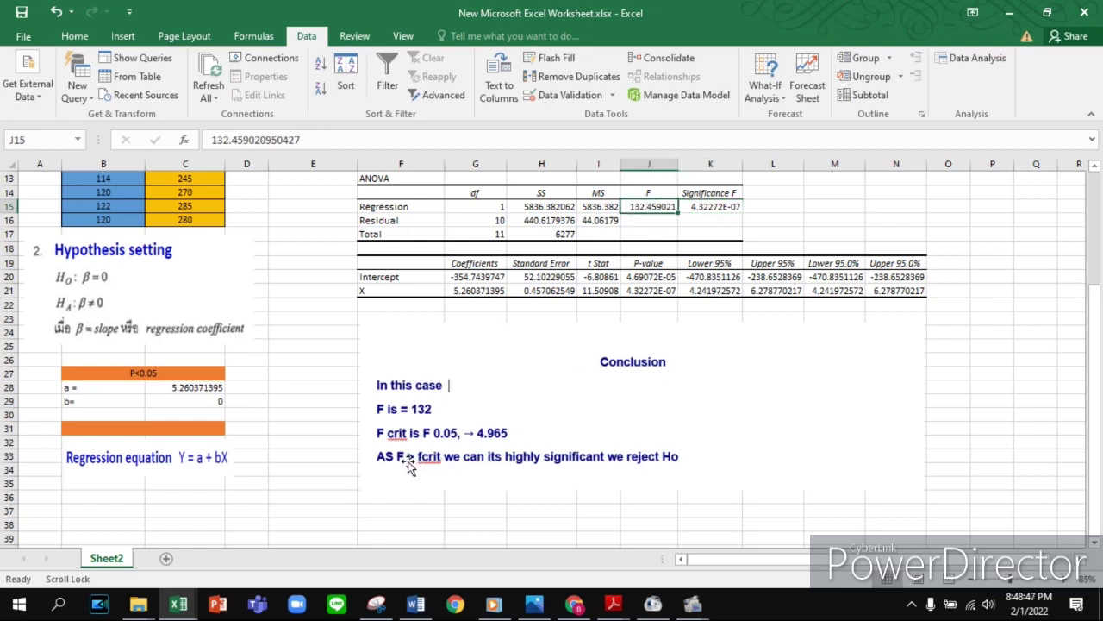
left_click(716, 207)
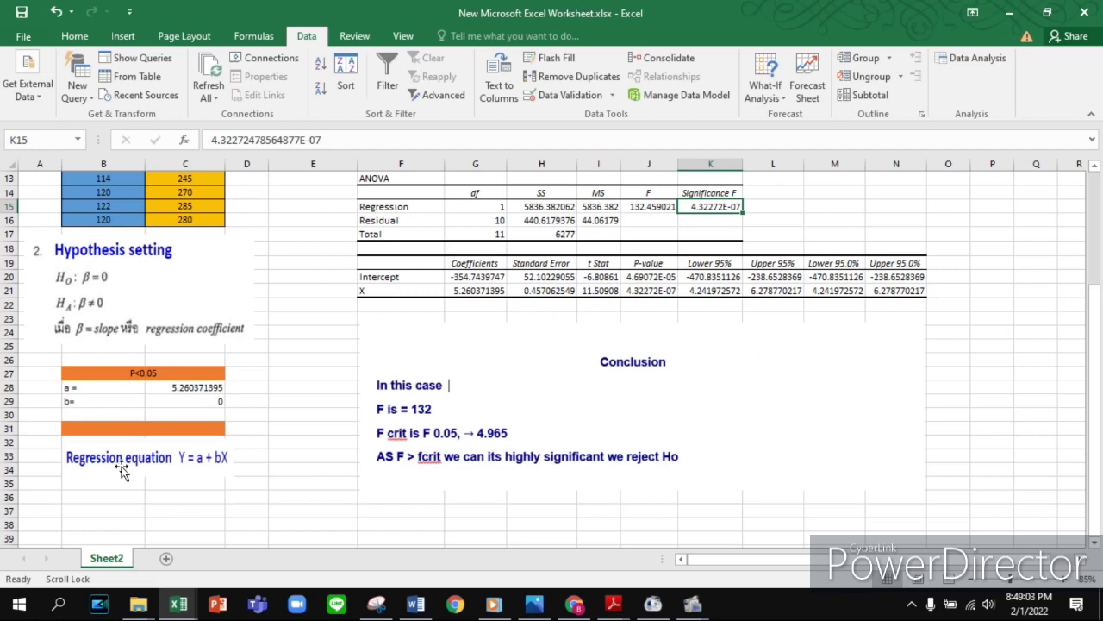
Link a = to intercept G20 (-354.7439747) and b = to X coefficient G21 (5.260371395).
left_click(212, 462)
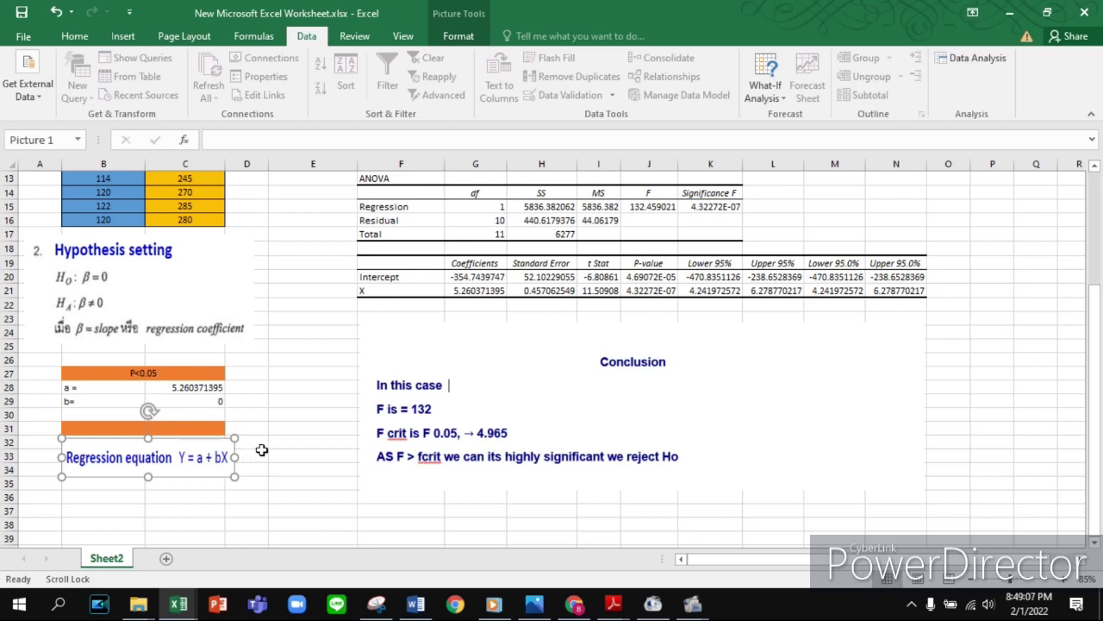
left_click(188, 390)
key("Delete")
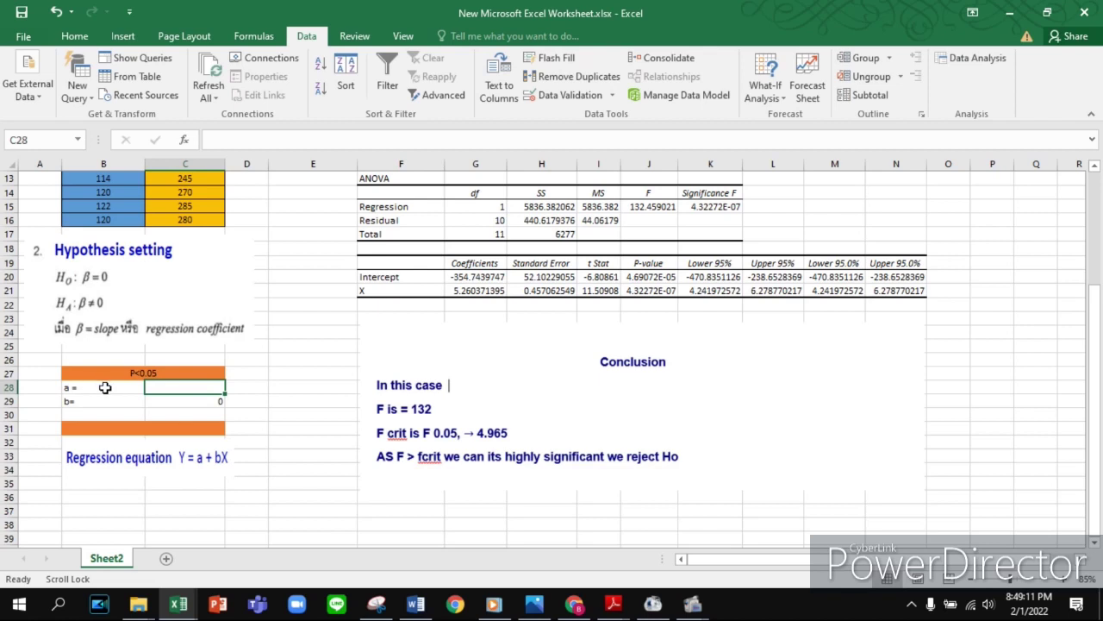
type("=")
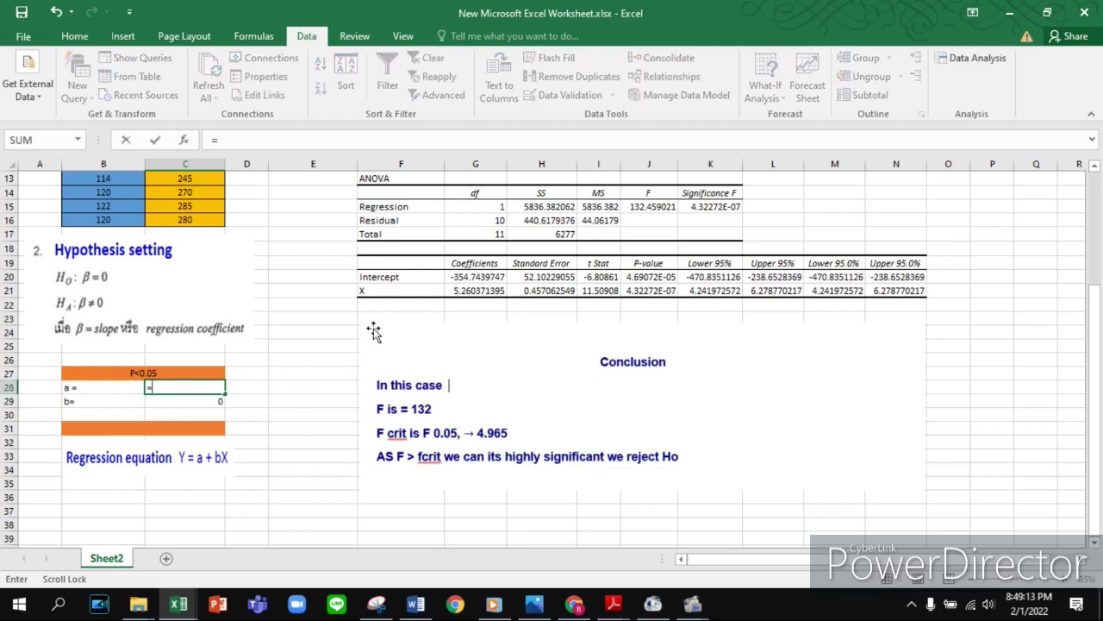
left_click(466, 277)
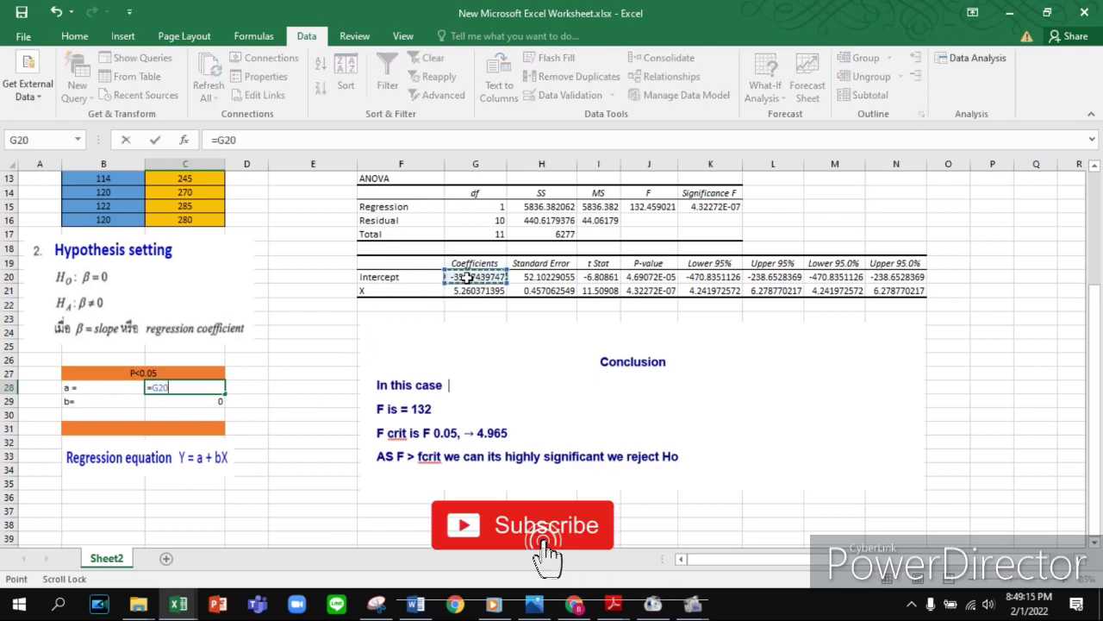
key("Return")
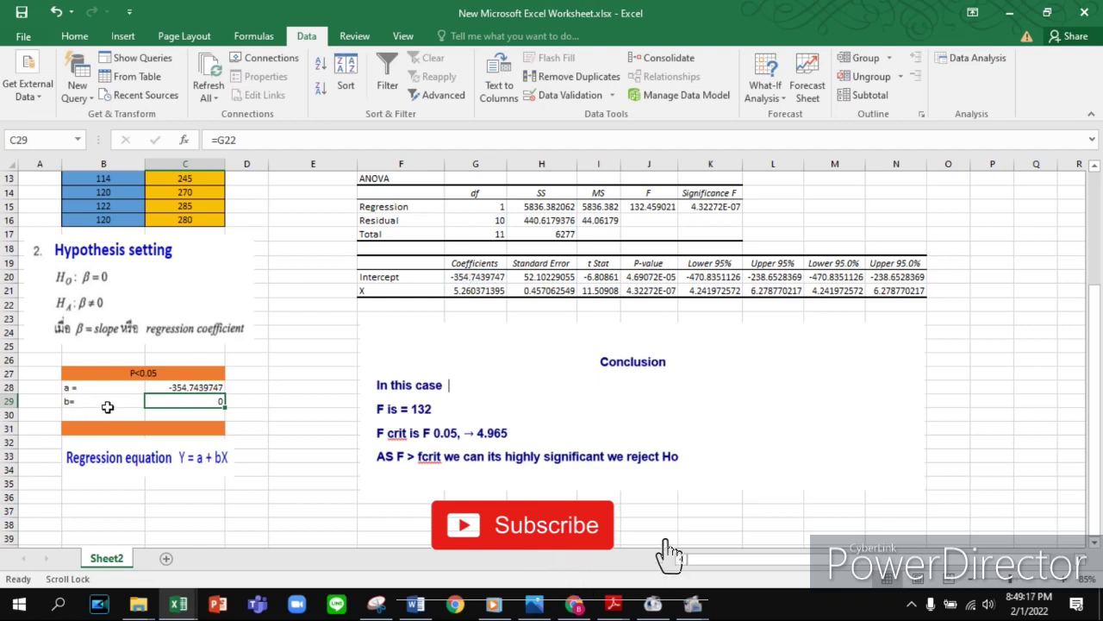
type("=")
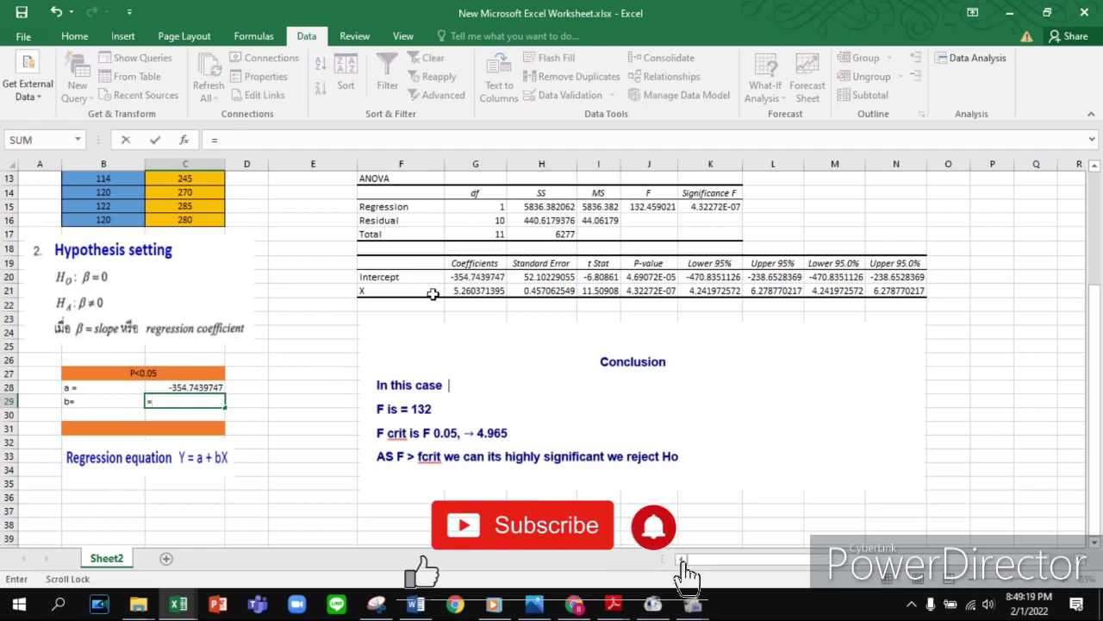
left_click(485, 291)
key("Return")
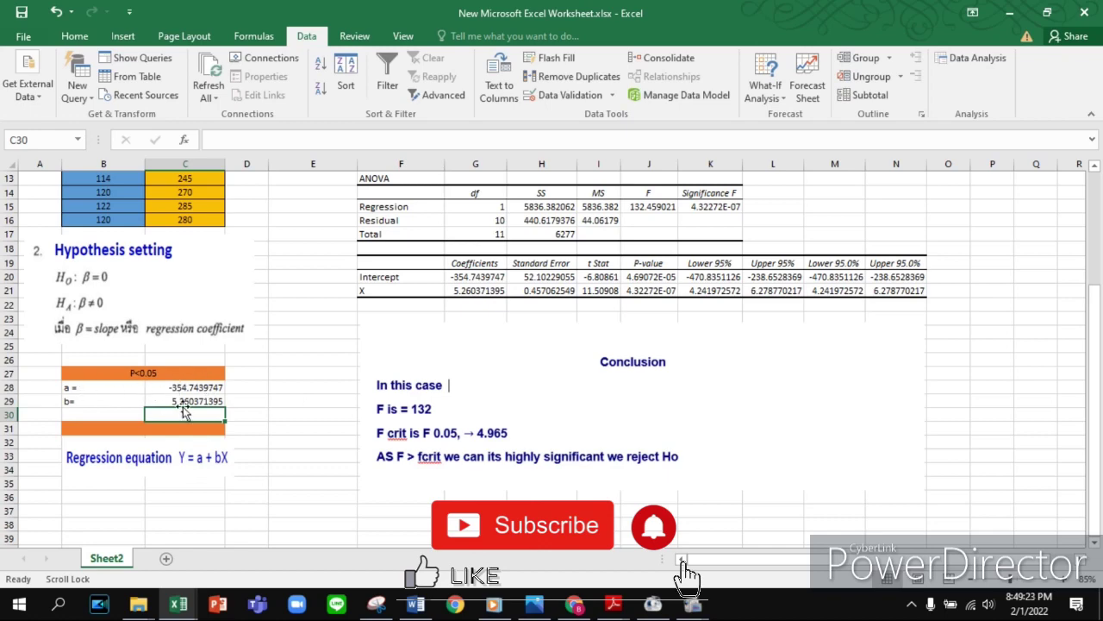
Merge and centre cells B36:C36 below the Regression equation heading.
scroll(223, 459, "down", 1)
scroll(223, 460, "down", 1)
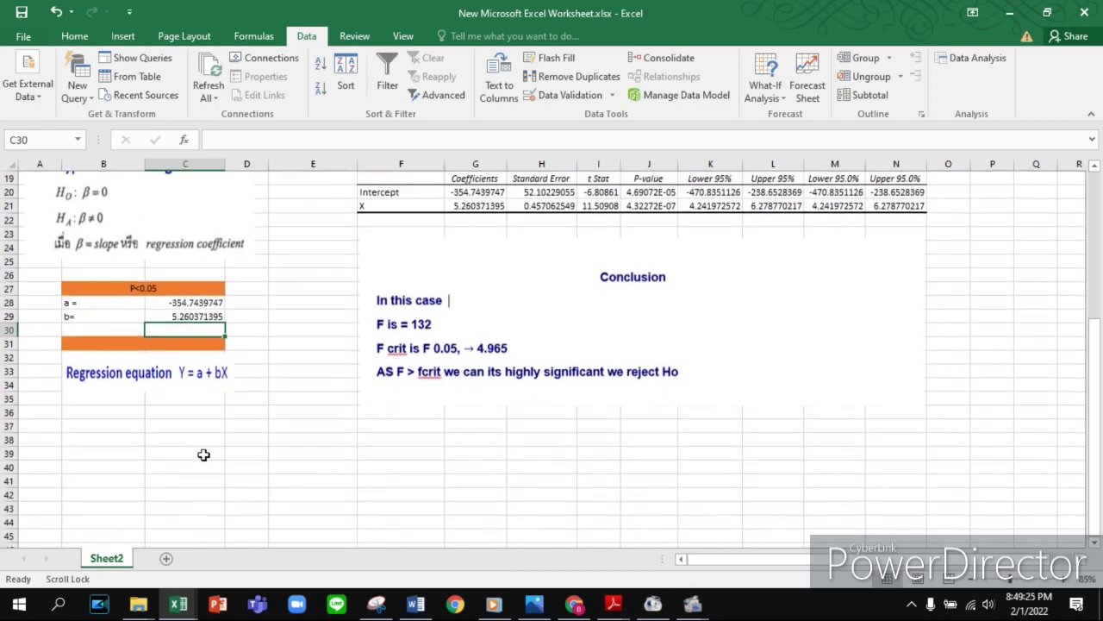
left_click_drag(117, 412, 178, 417)
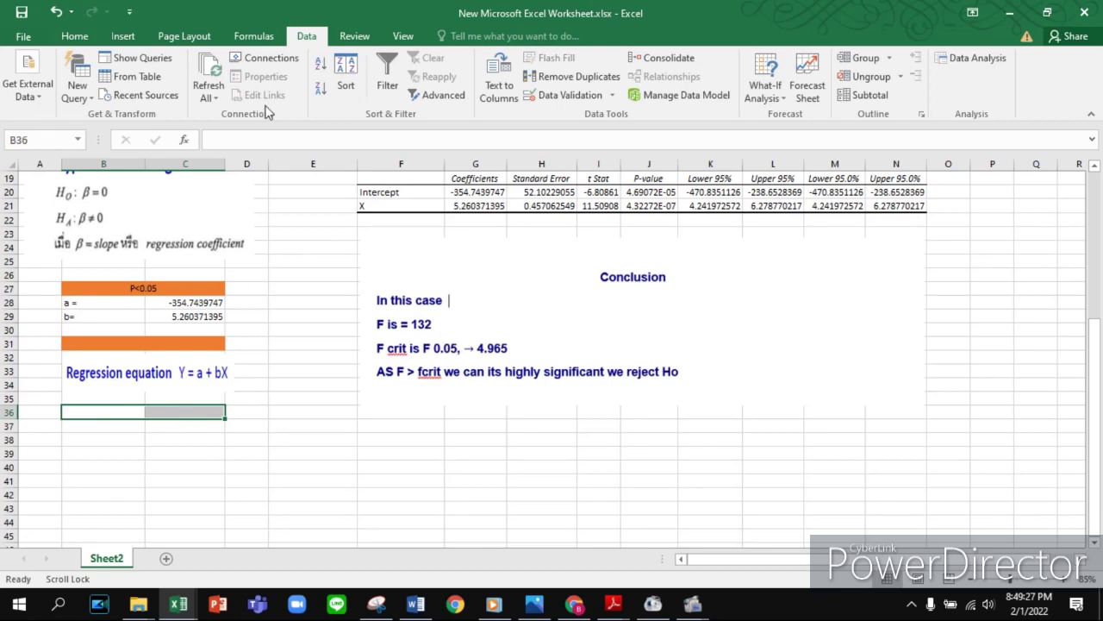
scroll(219, 343, "up", 6)
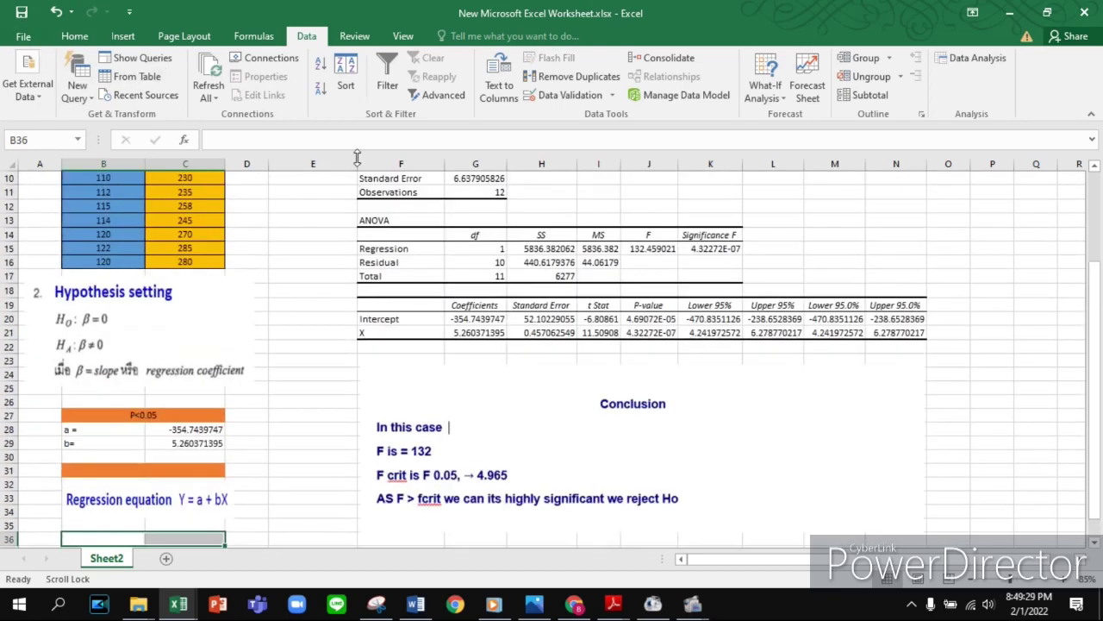
left_click(74, 36)
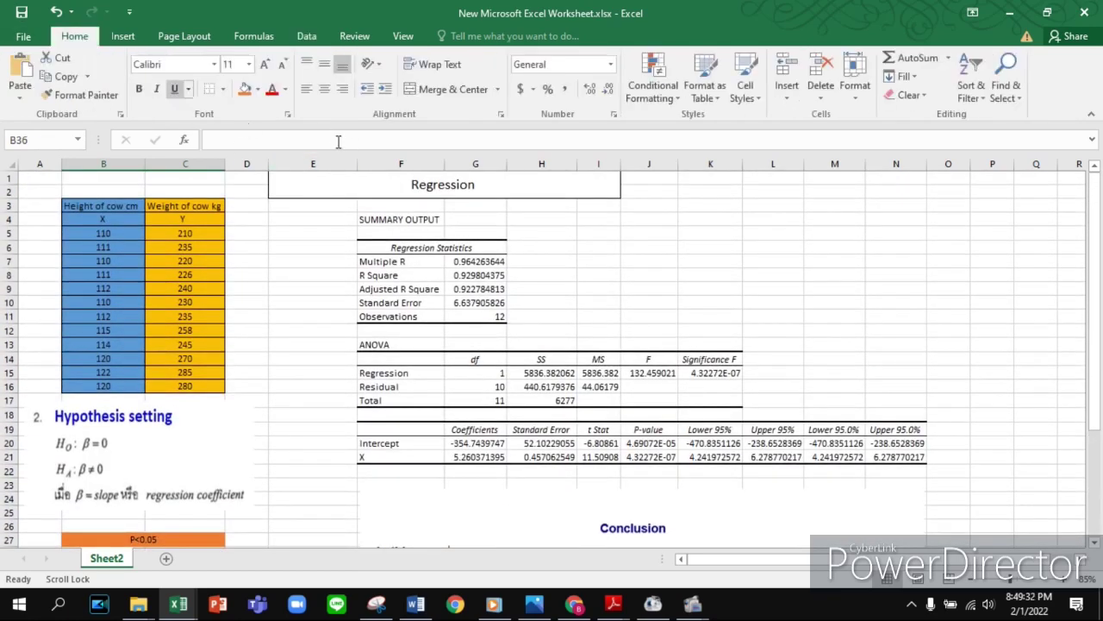
left_click(324, 89)
left_click(430, 89)
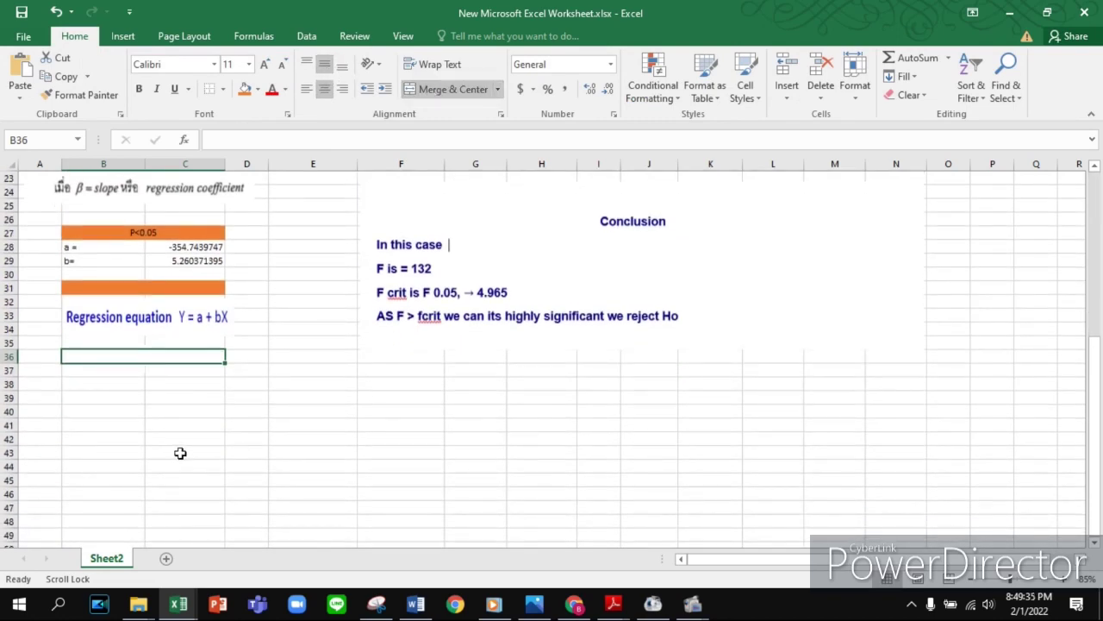
scroll(111, 462, "up", 2)
Enter the equation Y=-354.74+5.260X in merged cell B36.
double_click(120, 441)
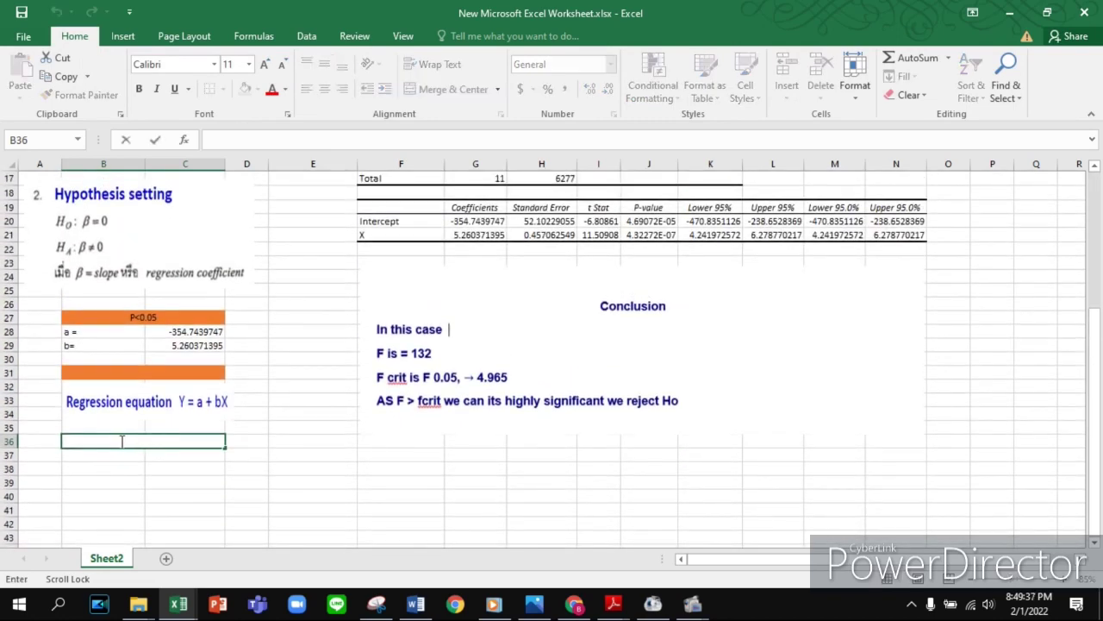
type("Y=-354.")
type("74")
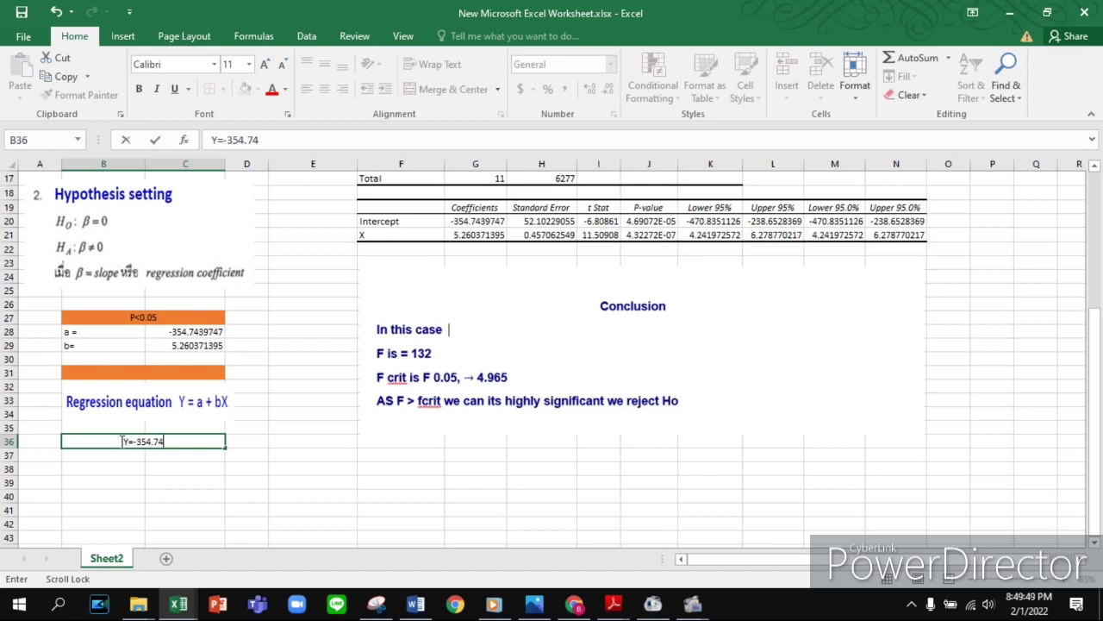
type("+5.26")
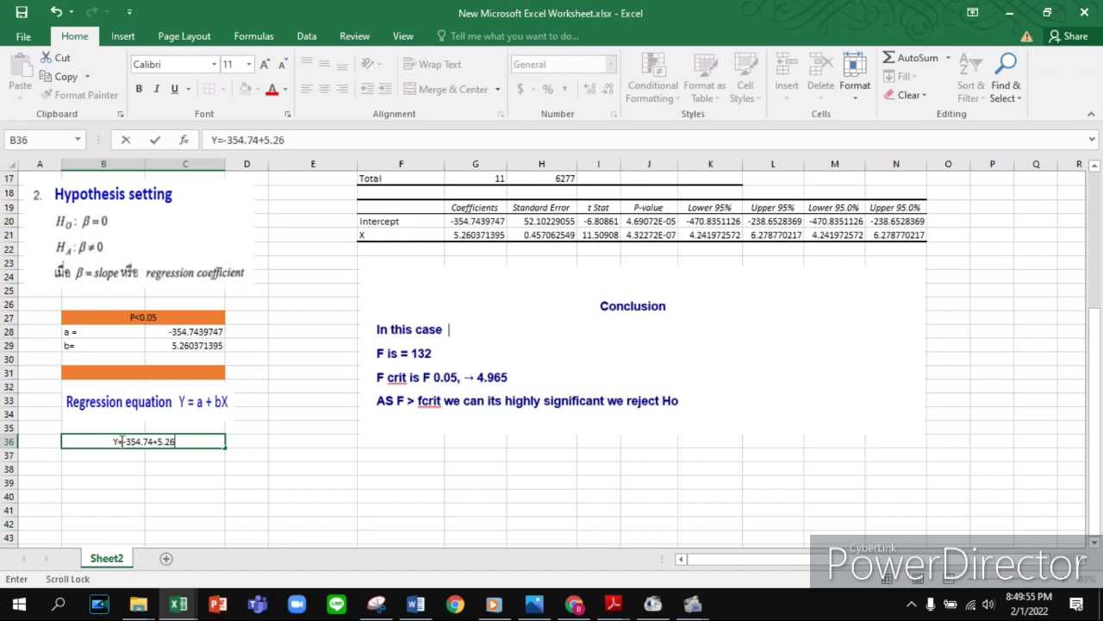
type("0X")
left_click(136, 455)
left_click(185, 445)
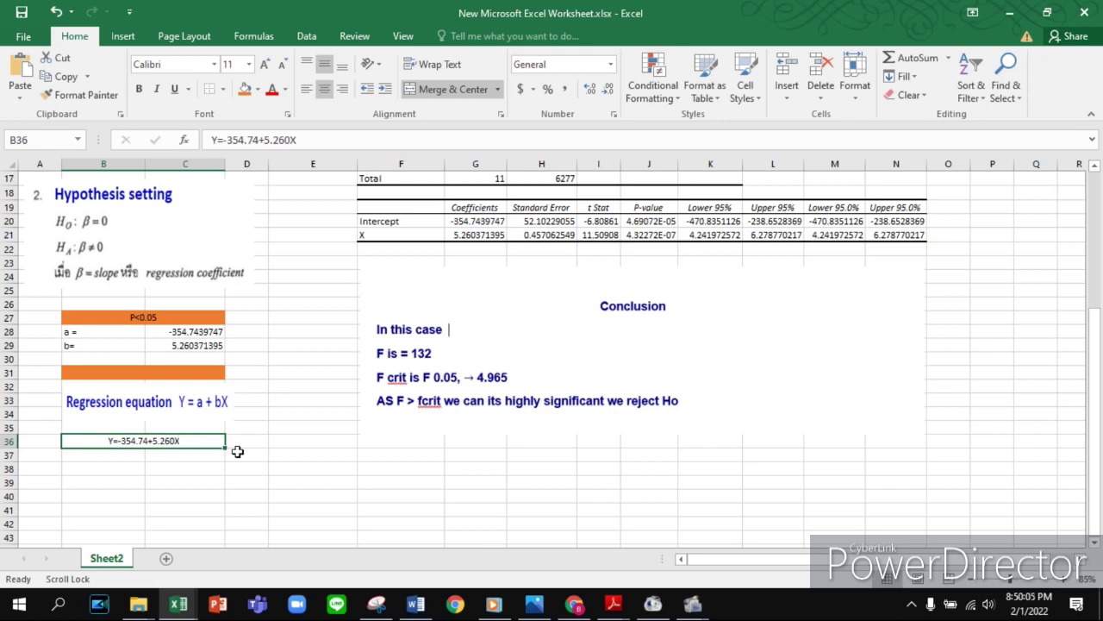
scroll(229, 460, "down", 1)
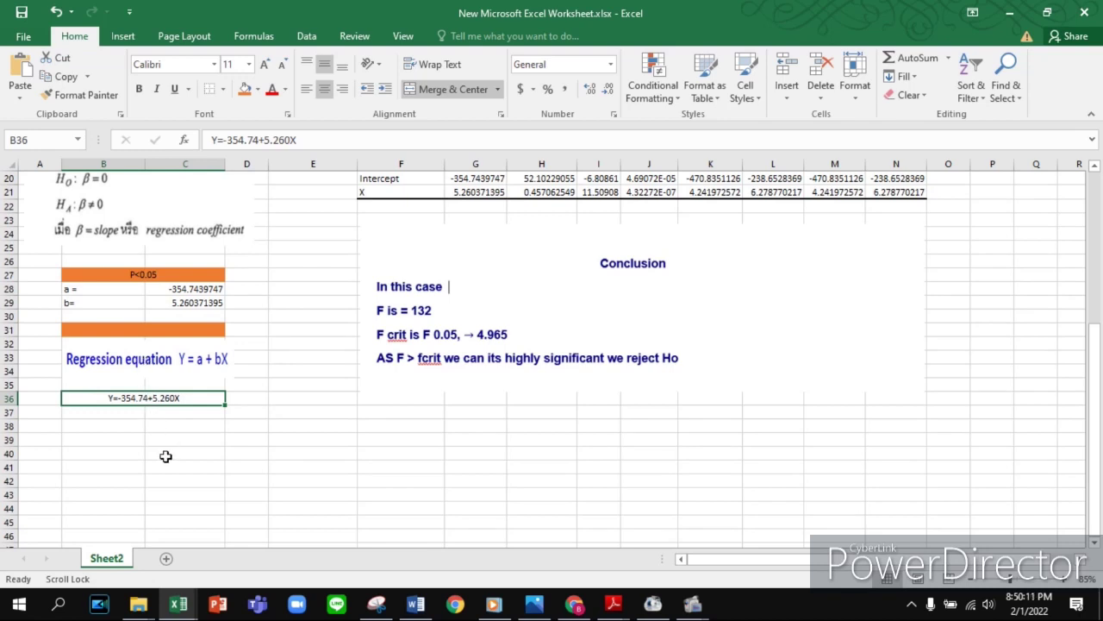
left_click(106, 438)
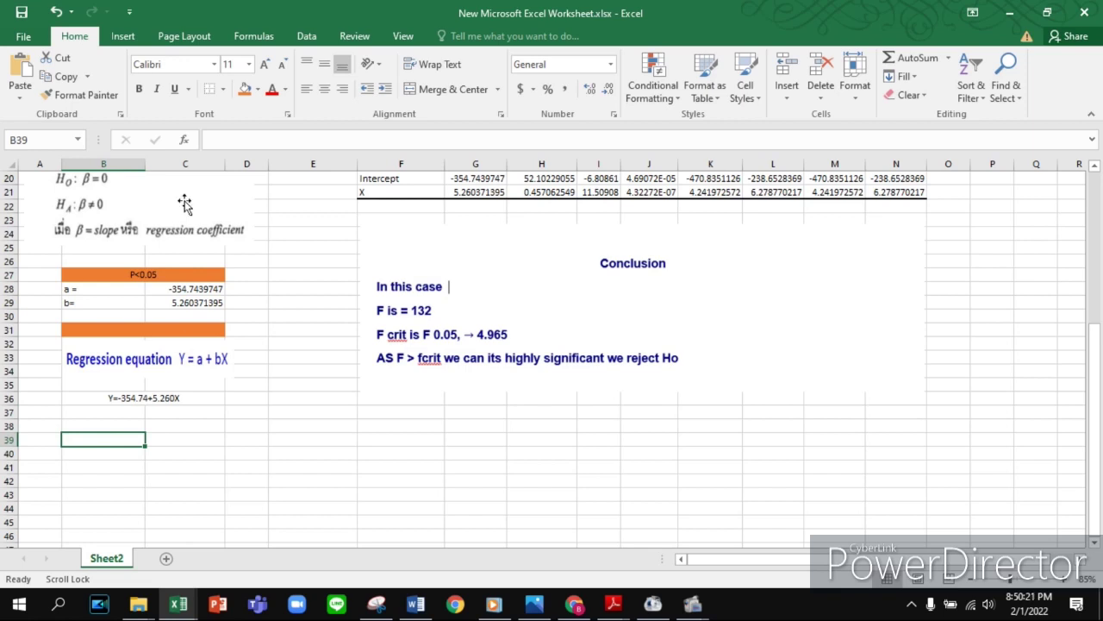
Insert a plain scatter chart and place it below the regression equation.
left_click(125, 36)
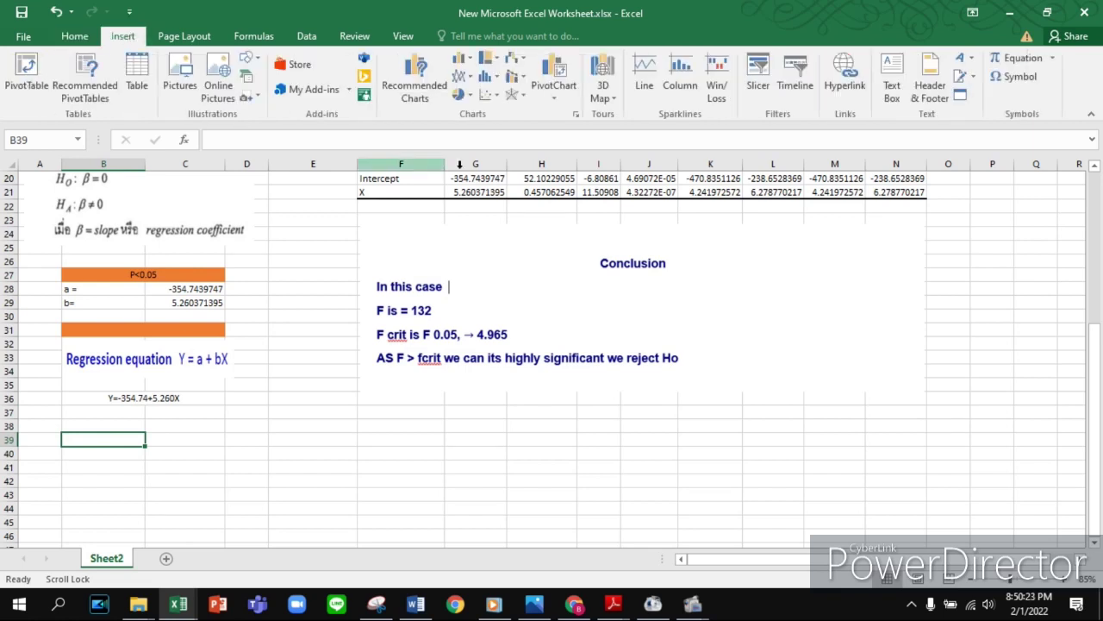
left_click(485, 95)
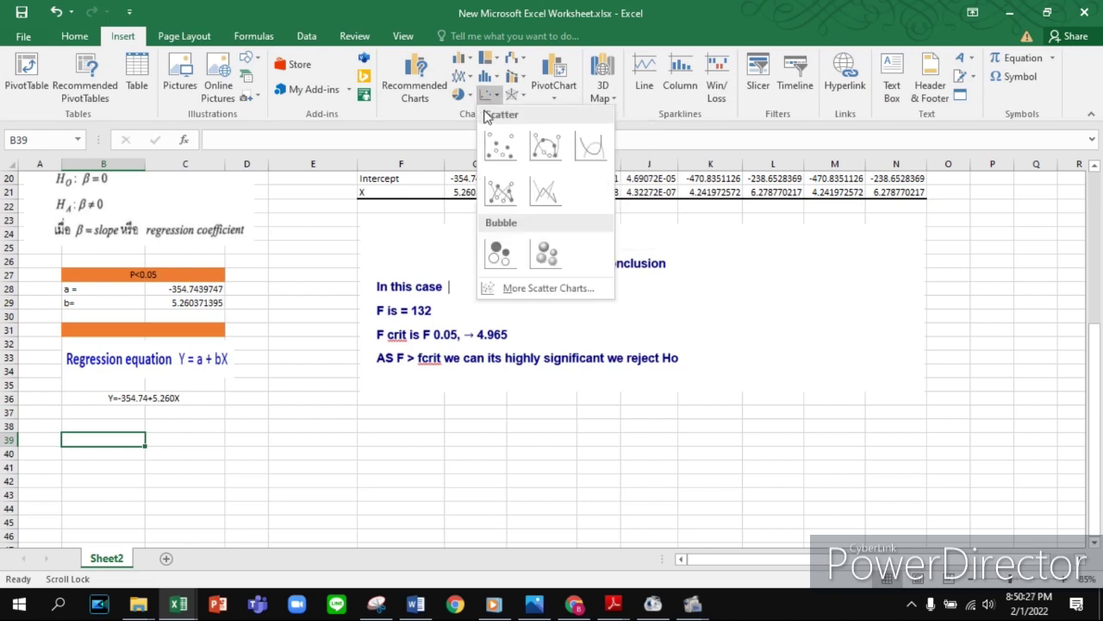
left_click(503, 146)
left_click_drag(560, 315, 230, 445)
scroll(273, 460, "down", 1)
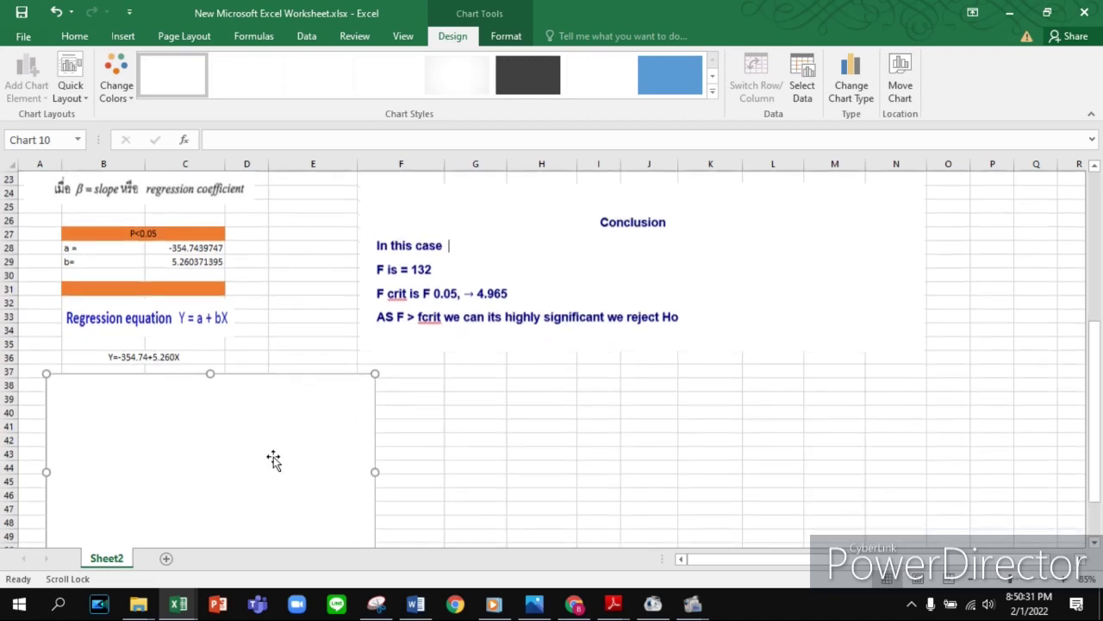
Set the chart's data source to the height and weight values B5:C16.
right_click(285, 428)
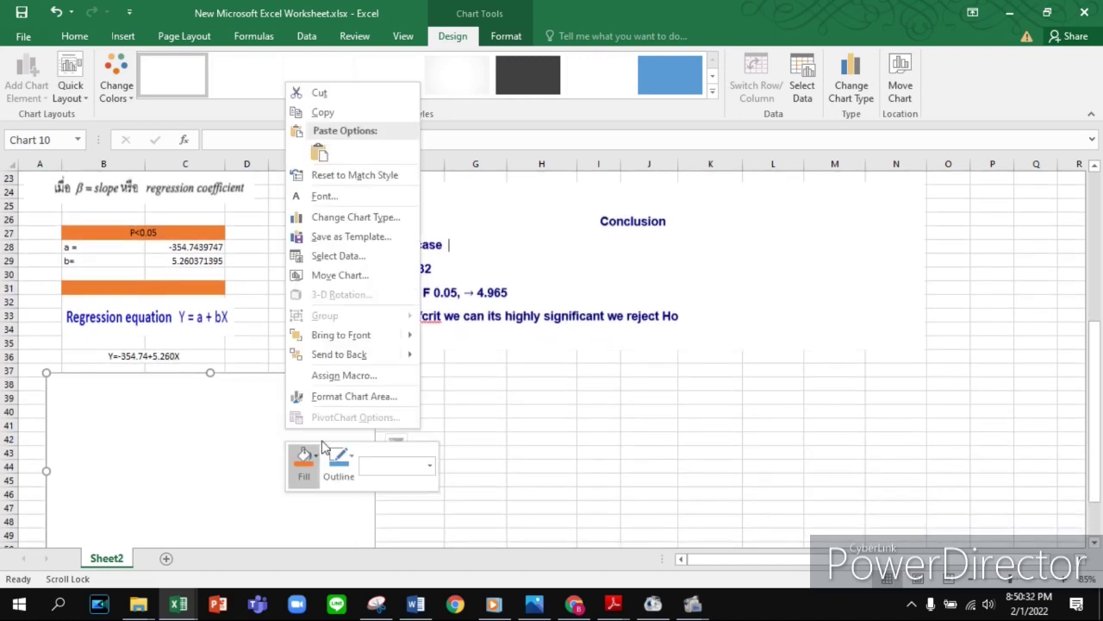
left_click(346, 260)
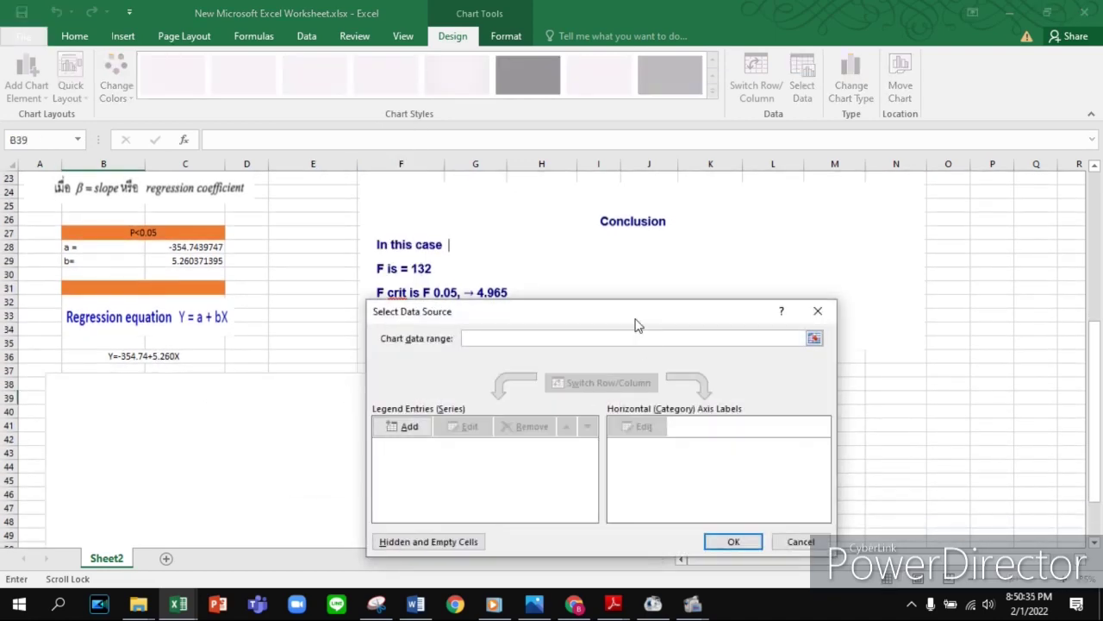
scroll(566, 256, "up", 3)
scroll(566, 256, "up", 4)
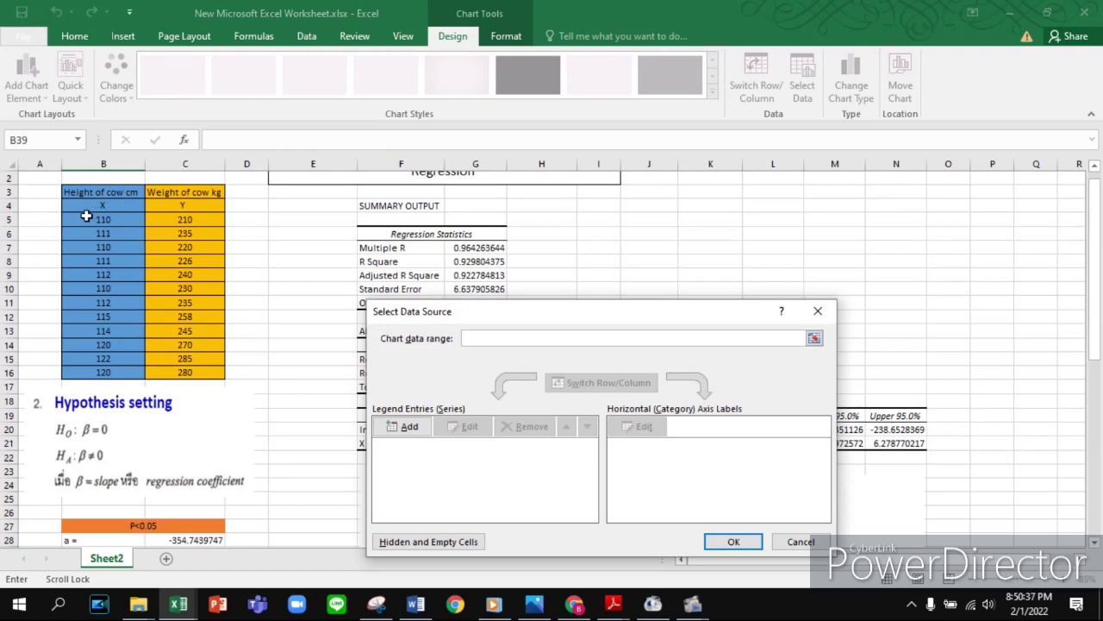
left_click_drag(86, 216, 181, 367)
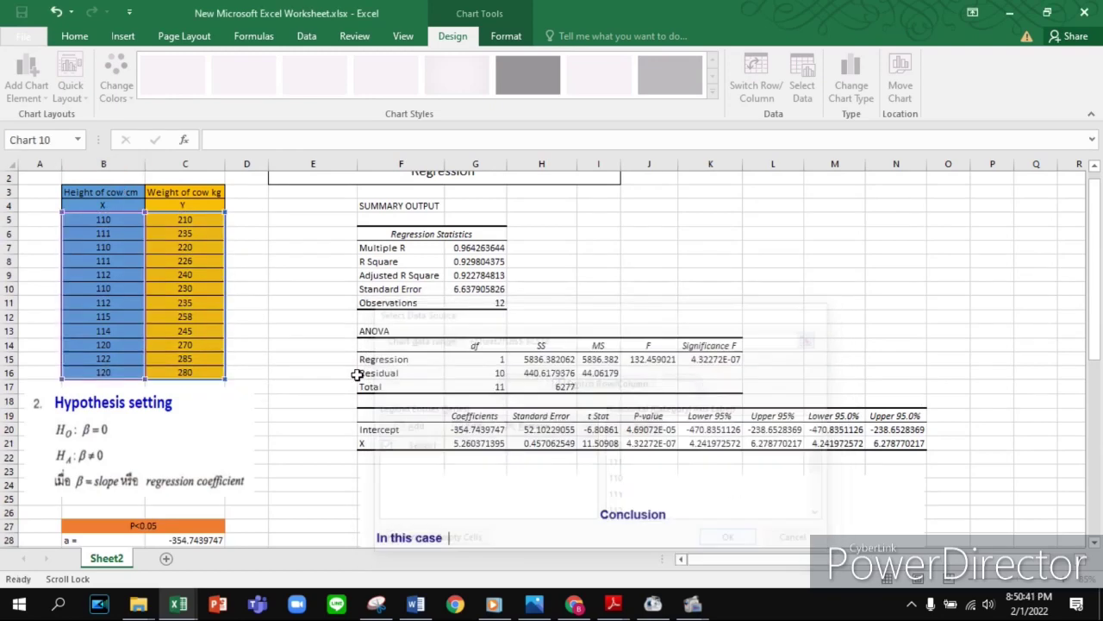
scroll(275, 376, "down", 7)
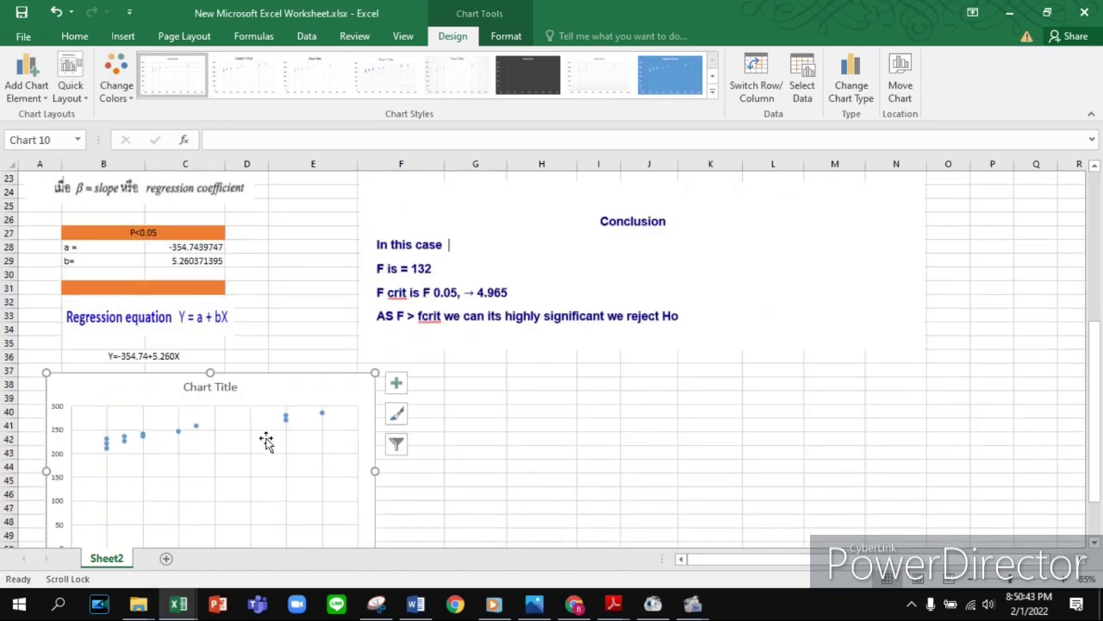
scroll(190, 397, "down", 1)
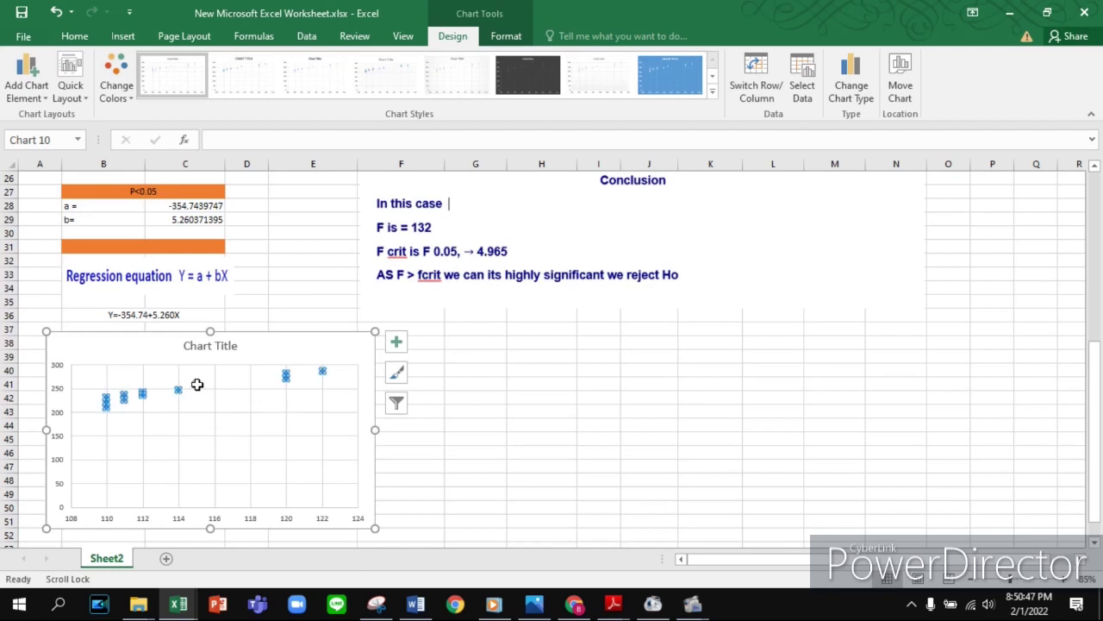
left_click(196, 385)
Add a linear trendline showing y = 5.2604x - 354.74 and R² = 0.9298 below the line.
right_click(196, 385)
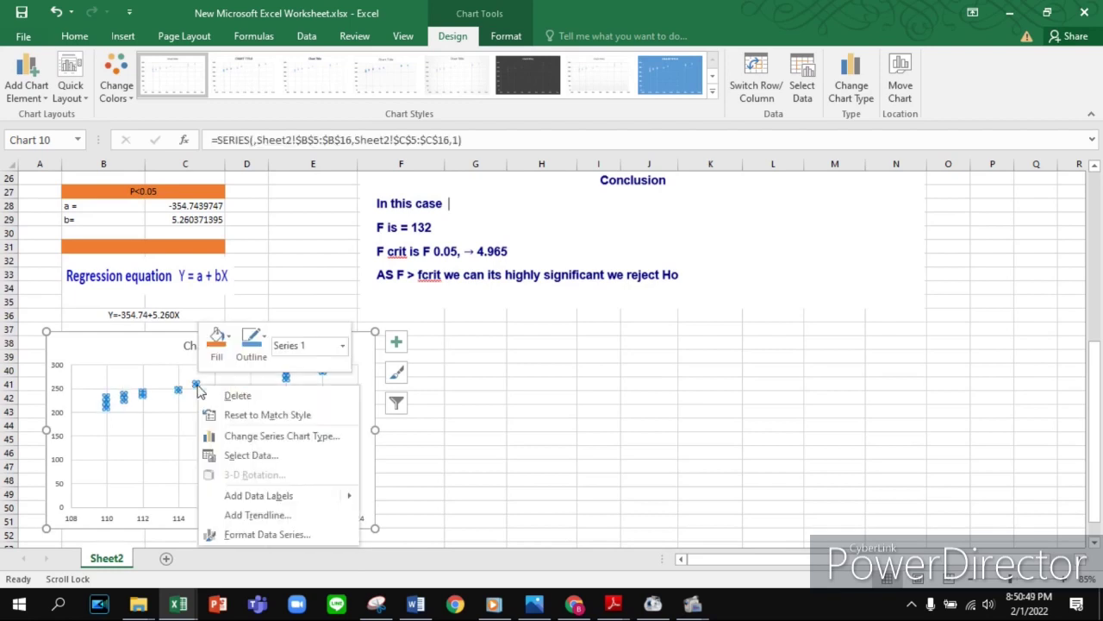
left_click(258, 515)
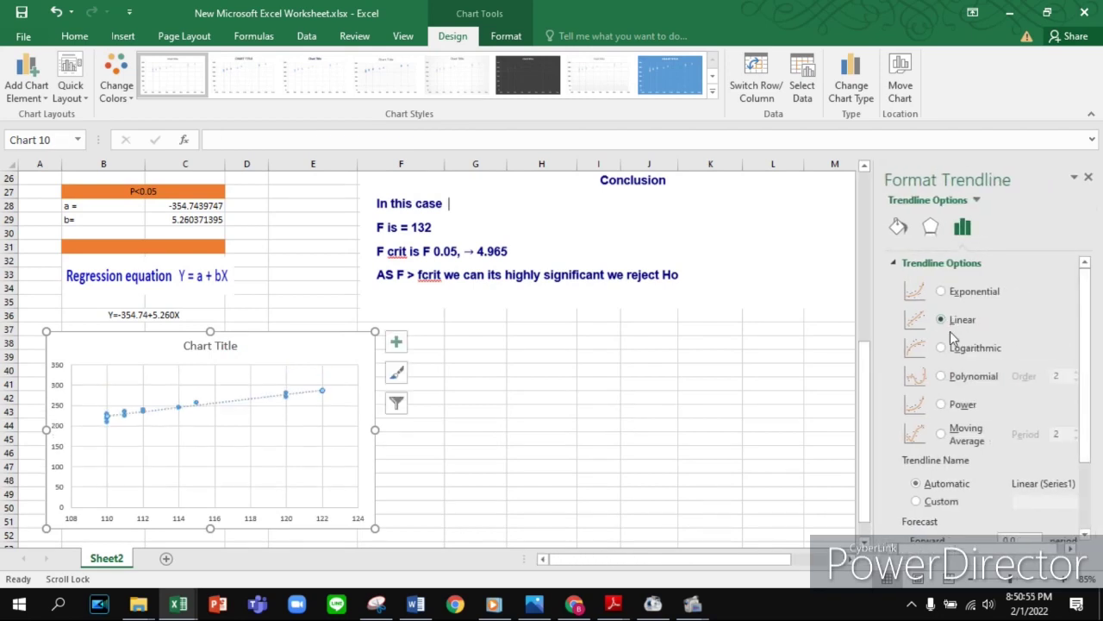
scroll(952, 388, "down", 3)
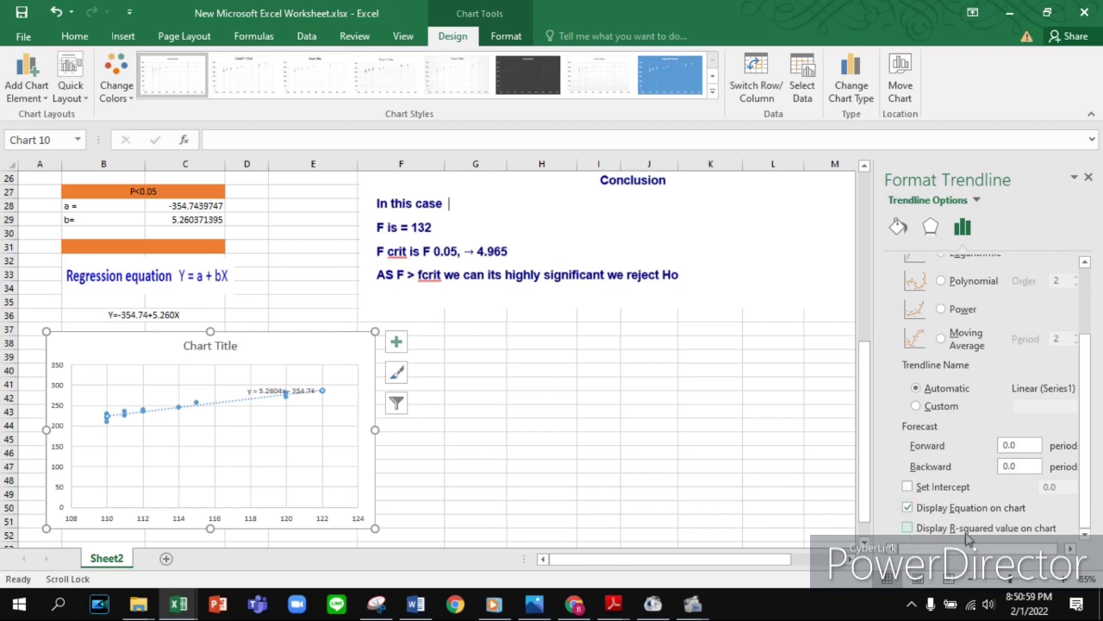
left_click(910, 530)
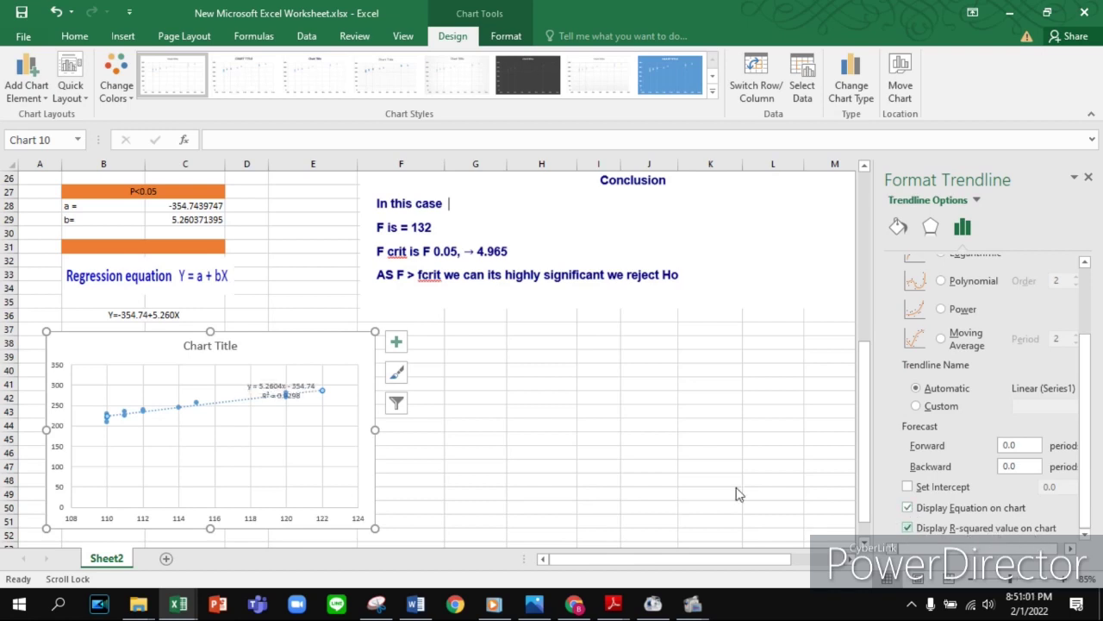
left_click(301, 392)
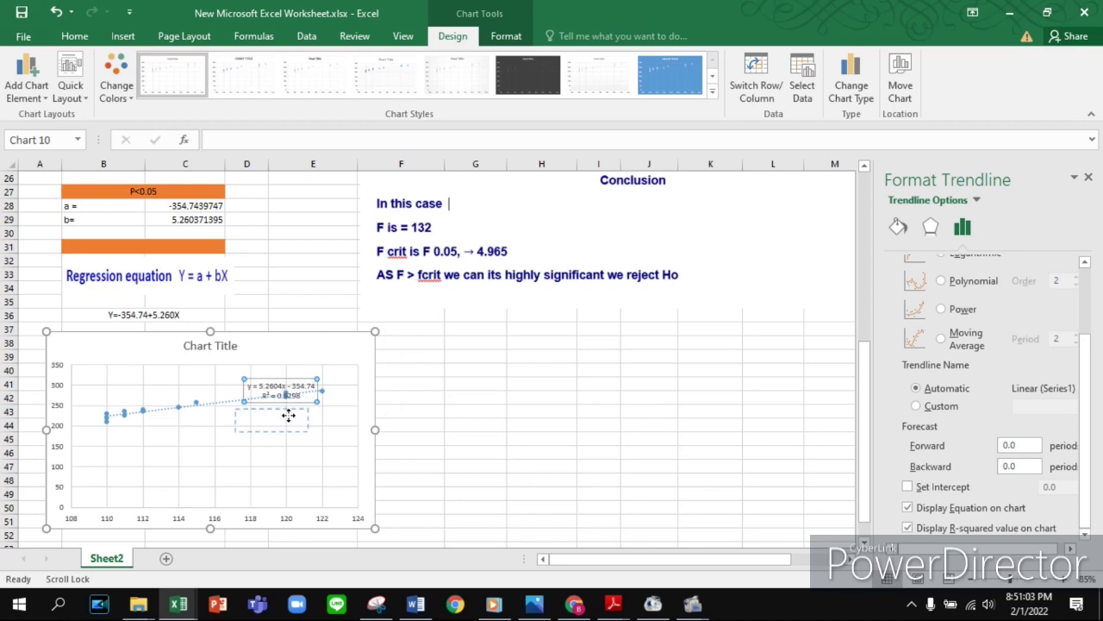
left_click_drag(286, 414, 287, 416)
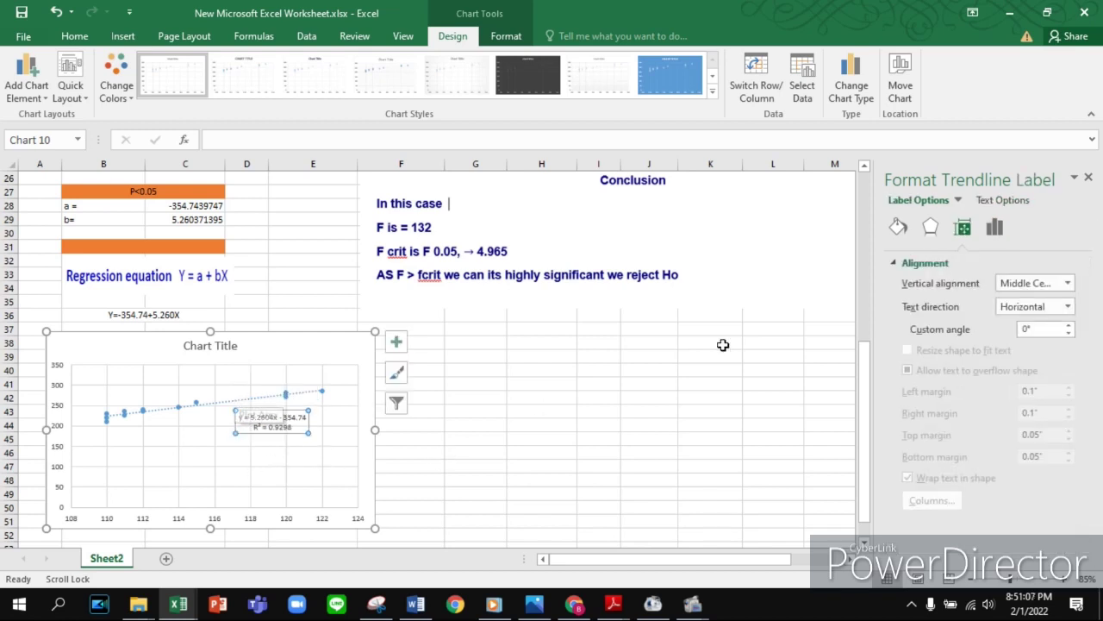
left_click(1088, 178)
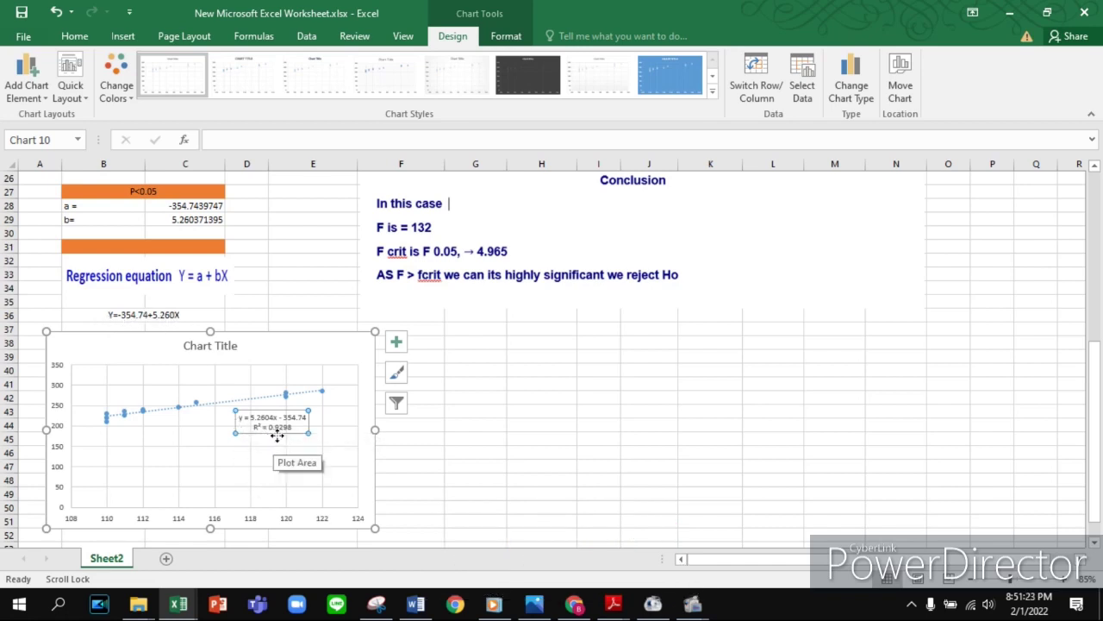
scroll(911, 445, "up", 7)
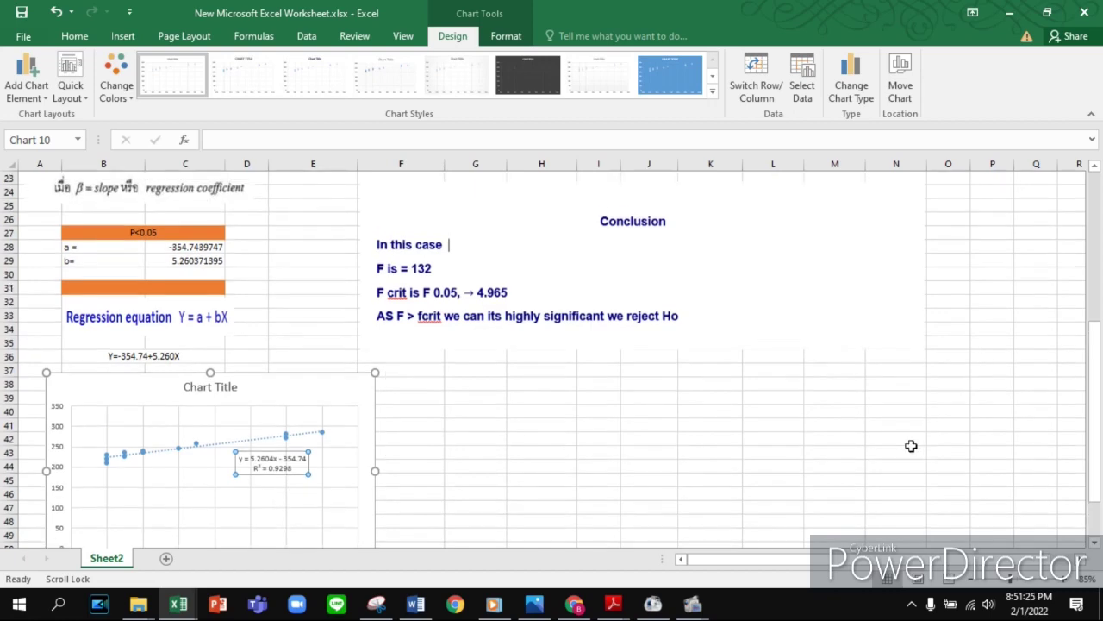
scroll(786, 367, "up", 1)
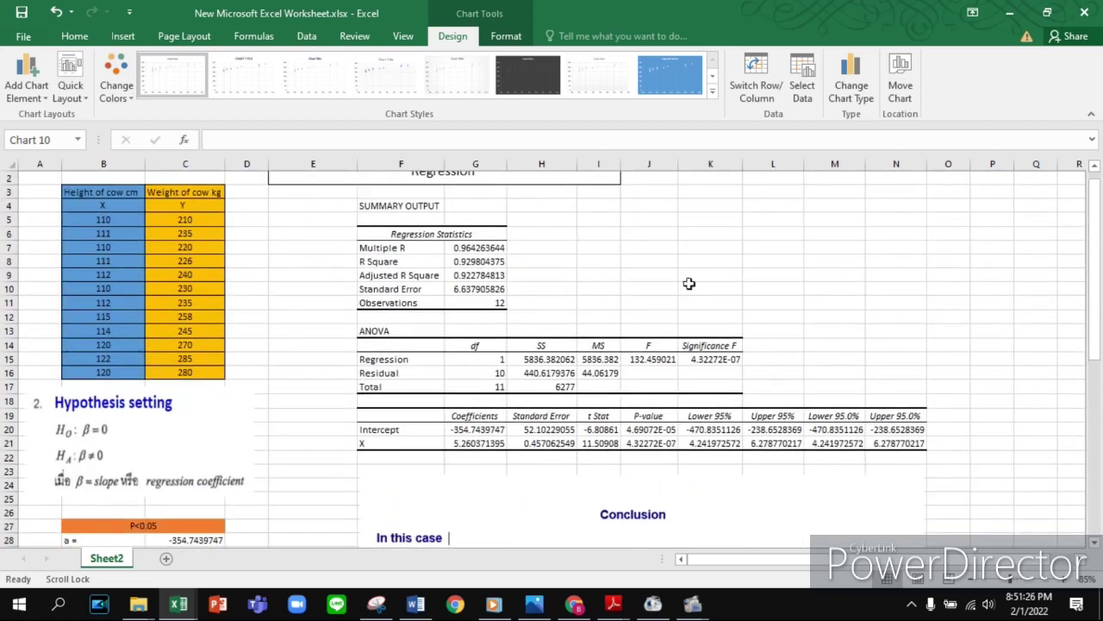
left_click(382, 261)
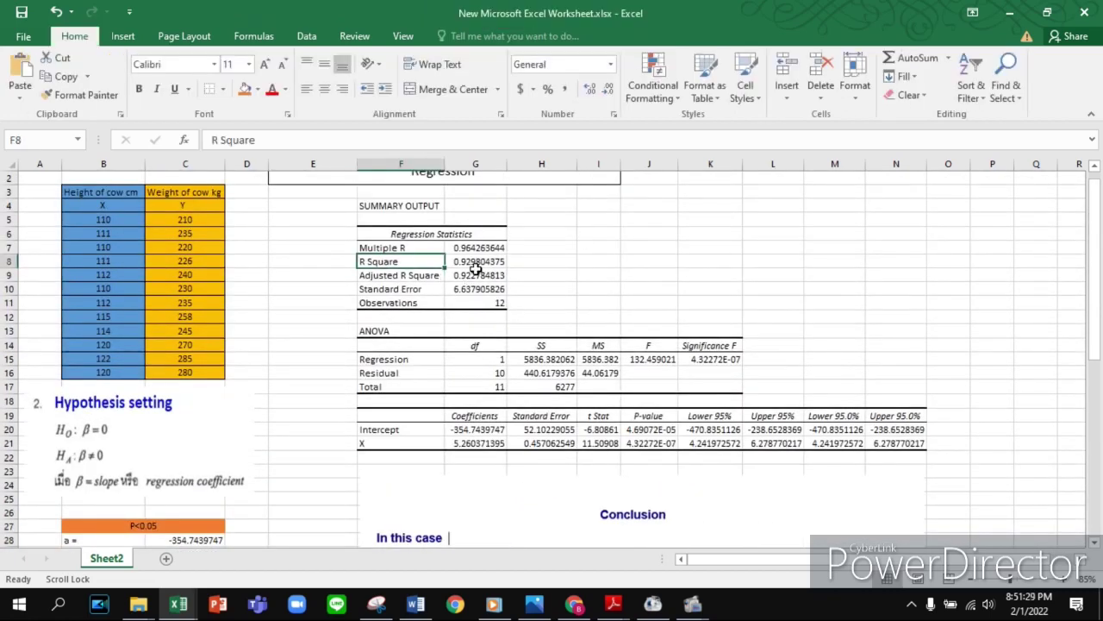
scroll(436, 377, "down", 2)
scroll(255, 438, "down", 1)
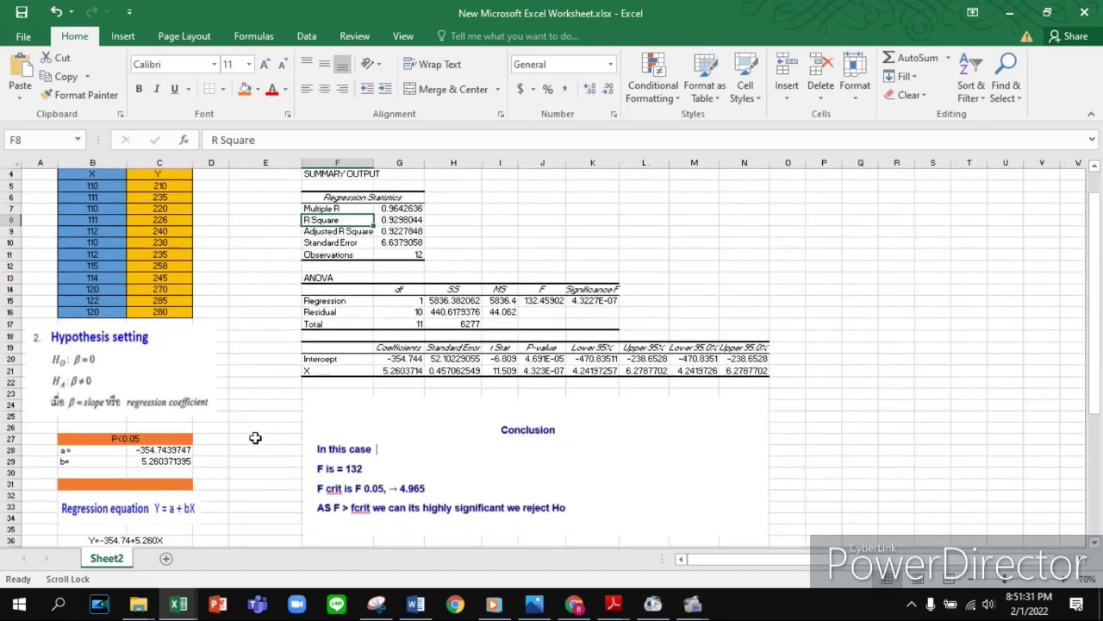
scroll(420, 420, "down", 2)
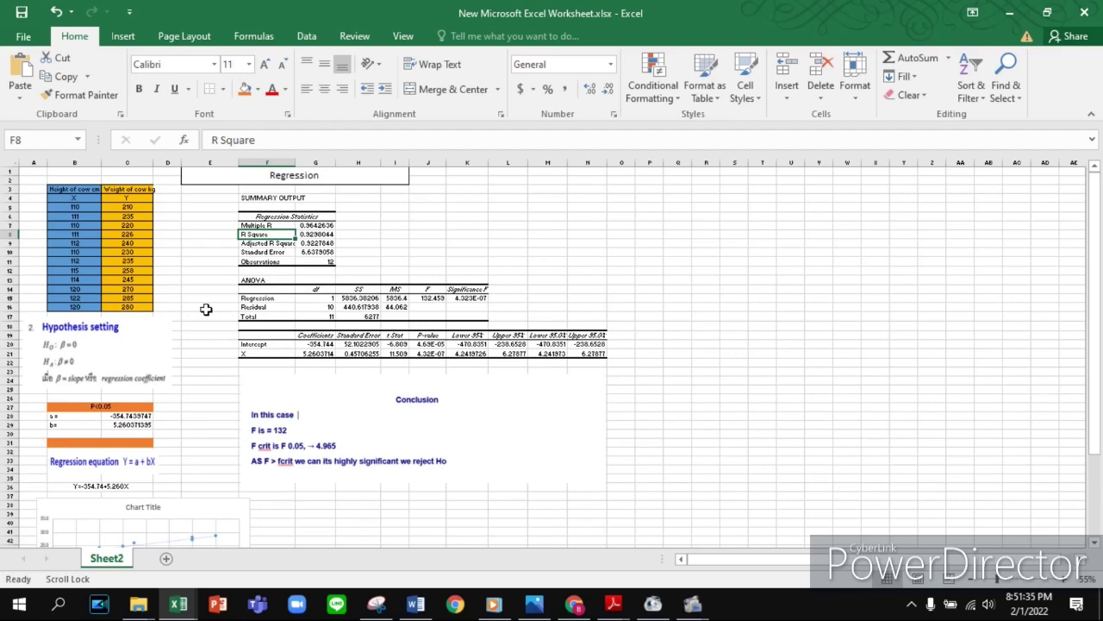
scroll(198, 343, "up", 1)
scroll(199, 343, "up", 1)
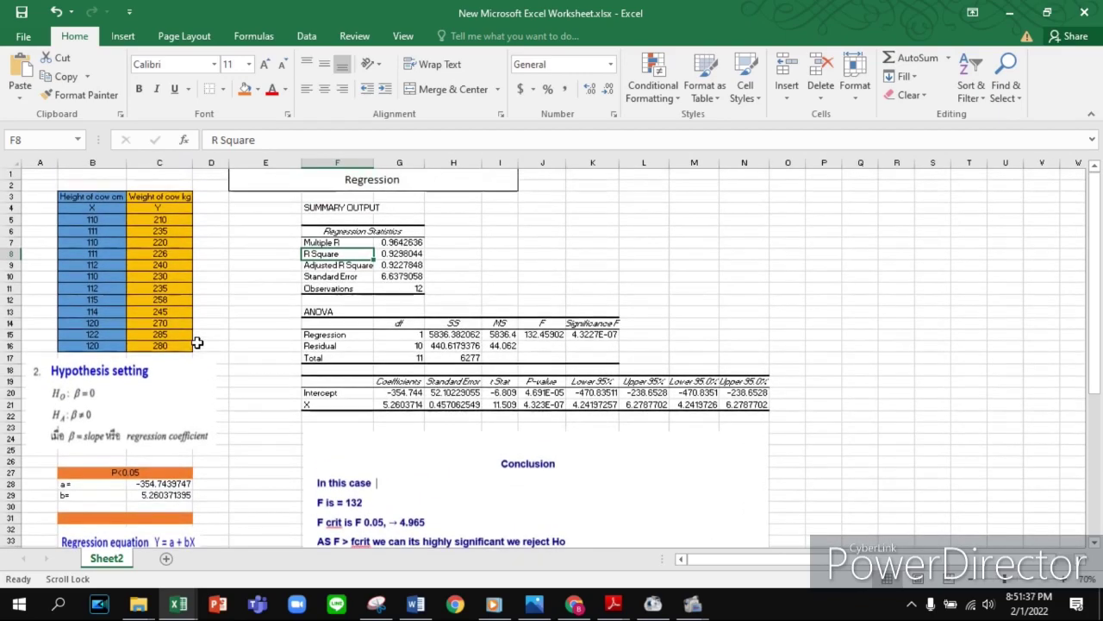
left_click(743, 266)
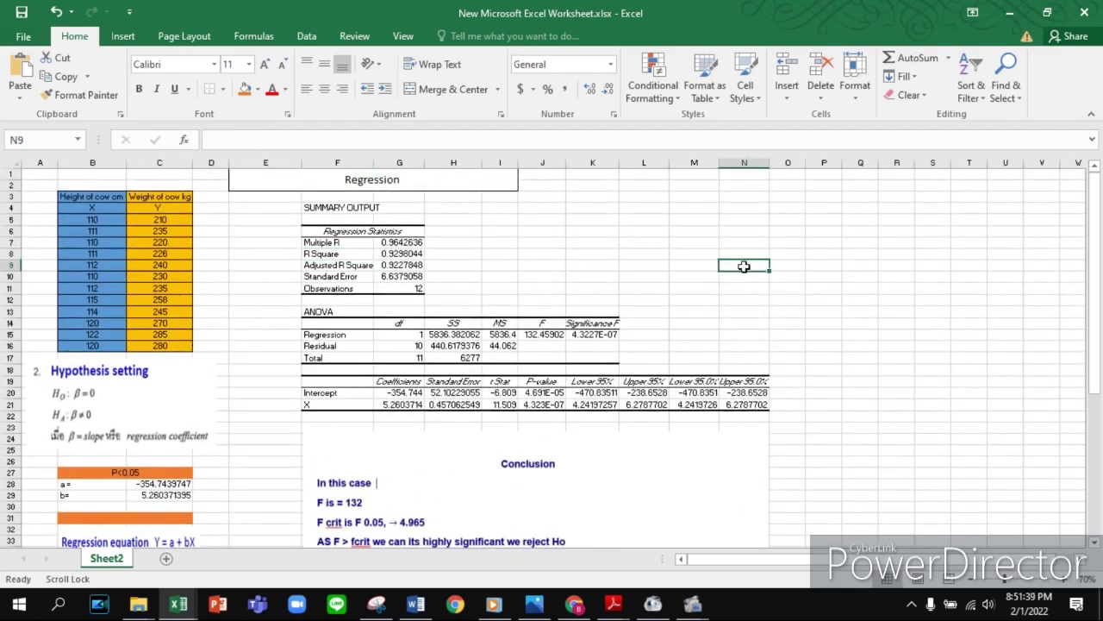